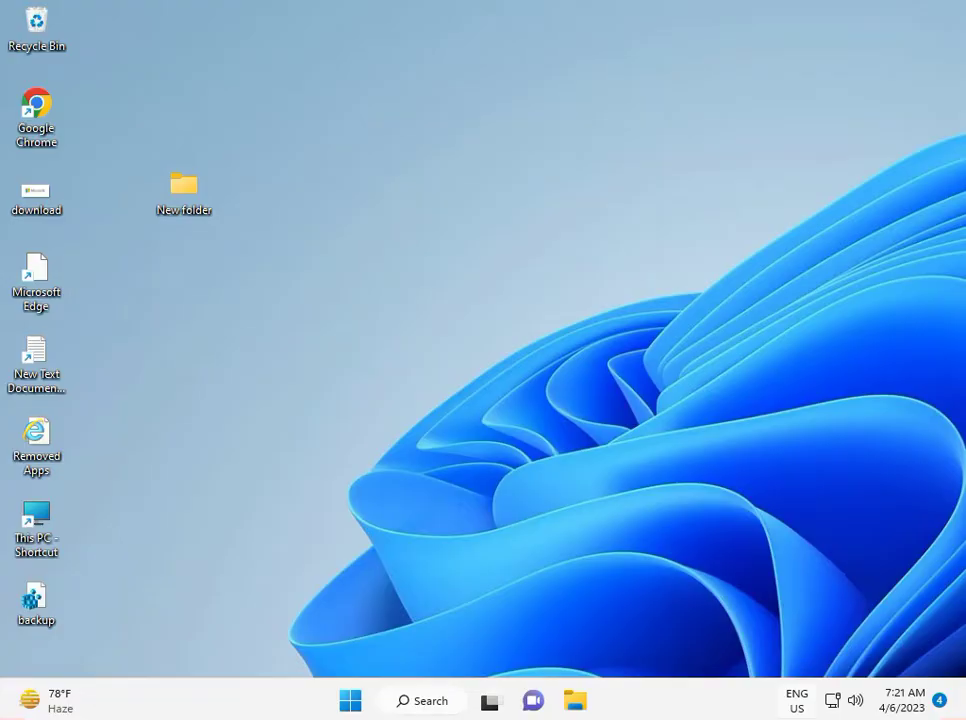
- Launch Settings from Start and scroll the System page down to Troubleshoot
left_click(360, 700)
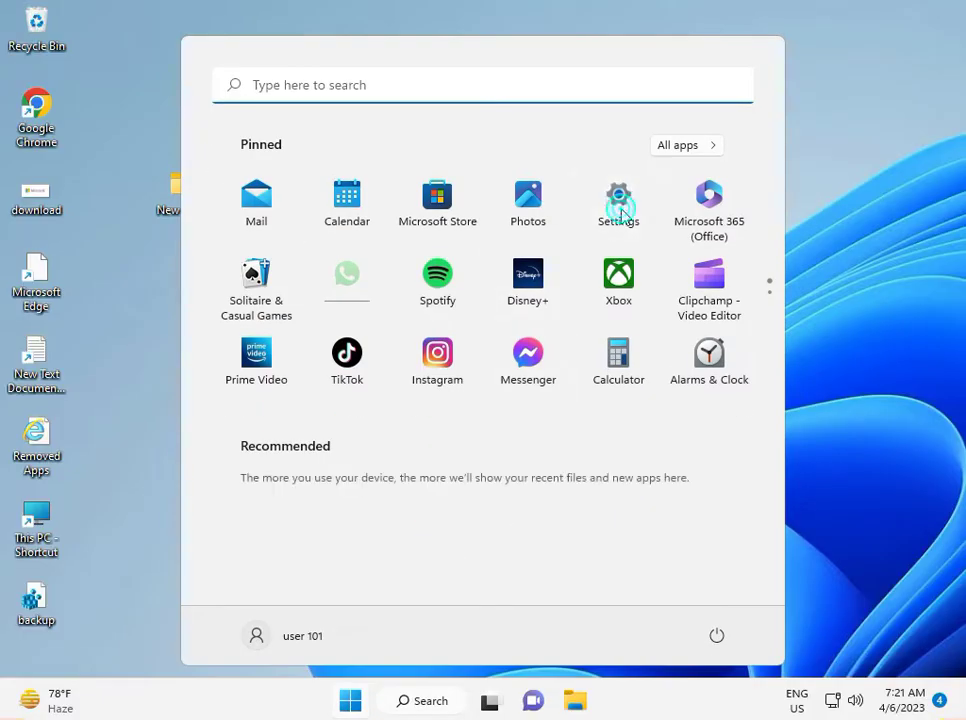
left_click(620, 210)
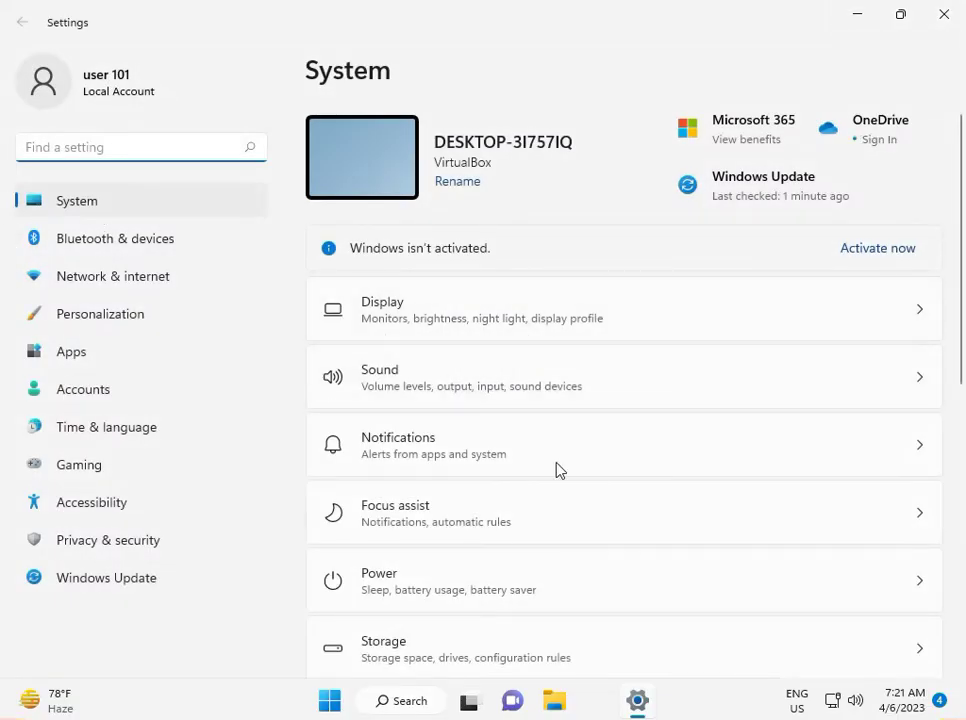
scroll(570, 490, "down", 2)
scroll(550, 505, "down", 3)
- Open Troubleshoot > Other troubleshooters and scroll the list down to Video Playback
left_click(397, 517)
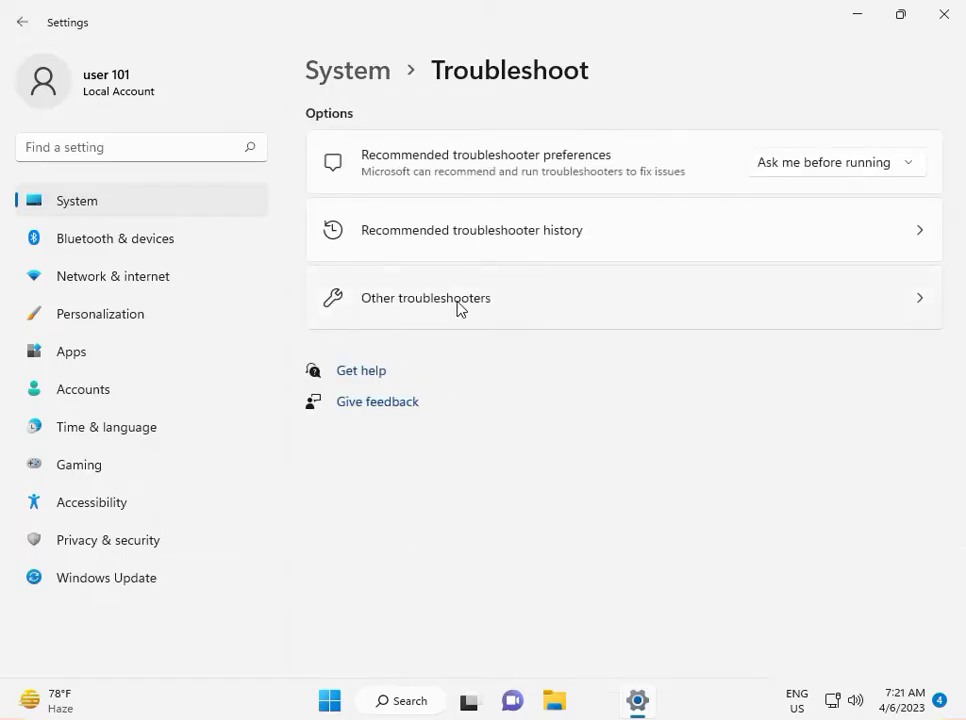
left_click(460, 306)
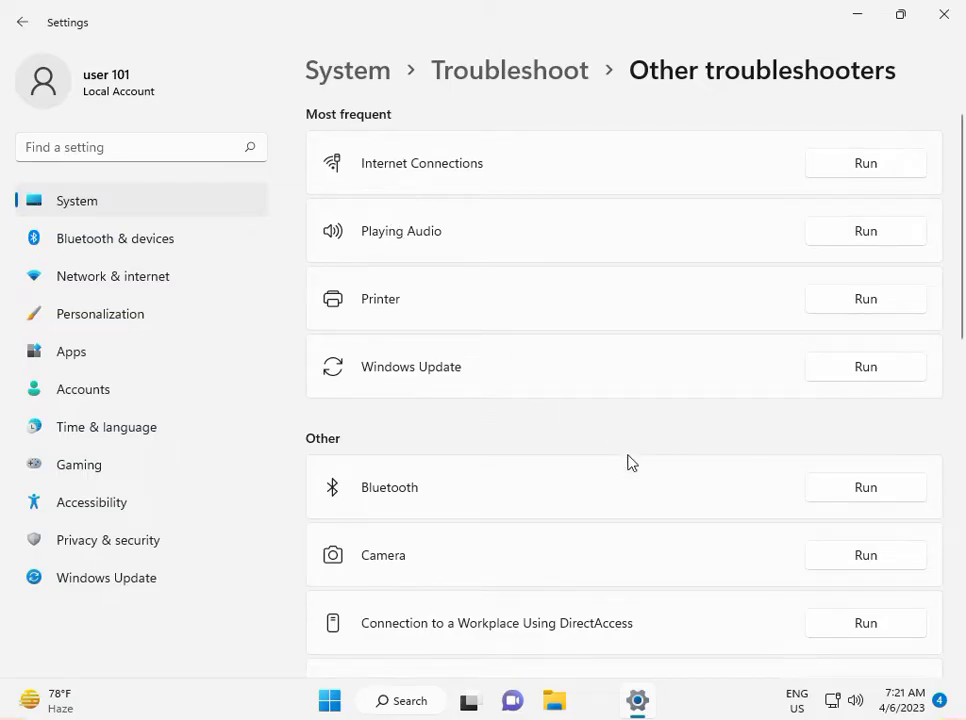
scroll(630, 463, "down", 1)
scroll(630, 468, "down", 2)
scroll(630, 468, "down", 1)
scroll(630, 468, "down", 1)
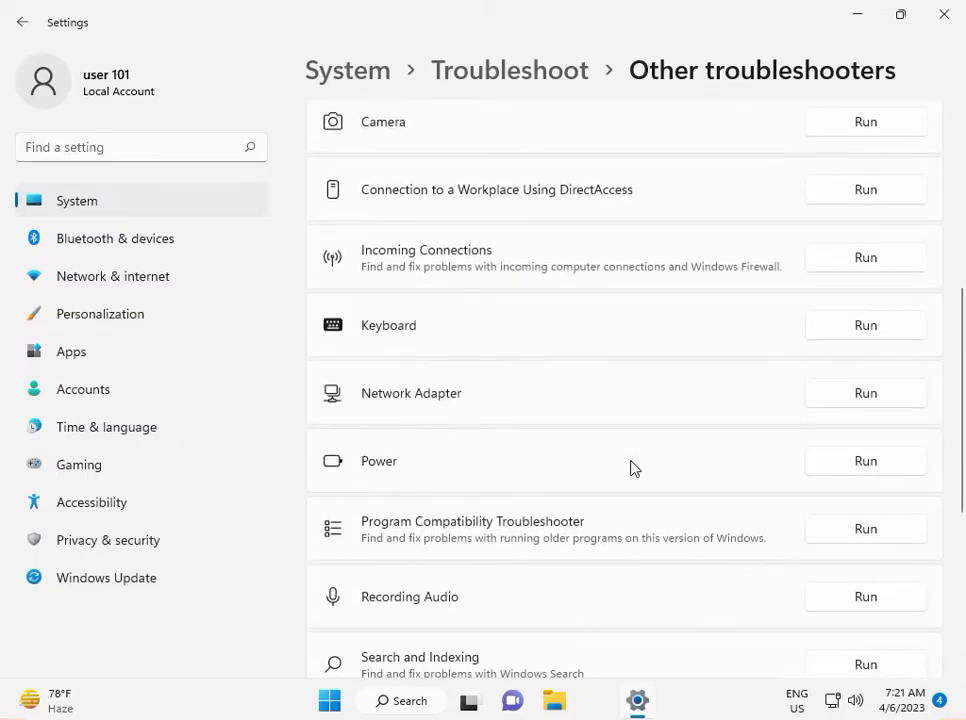
scroll(630, 468, "down", 1)
scroll(630, 468, "down", 2)
scroll(630, 468, "down", 1)
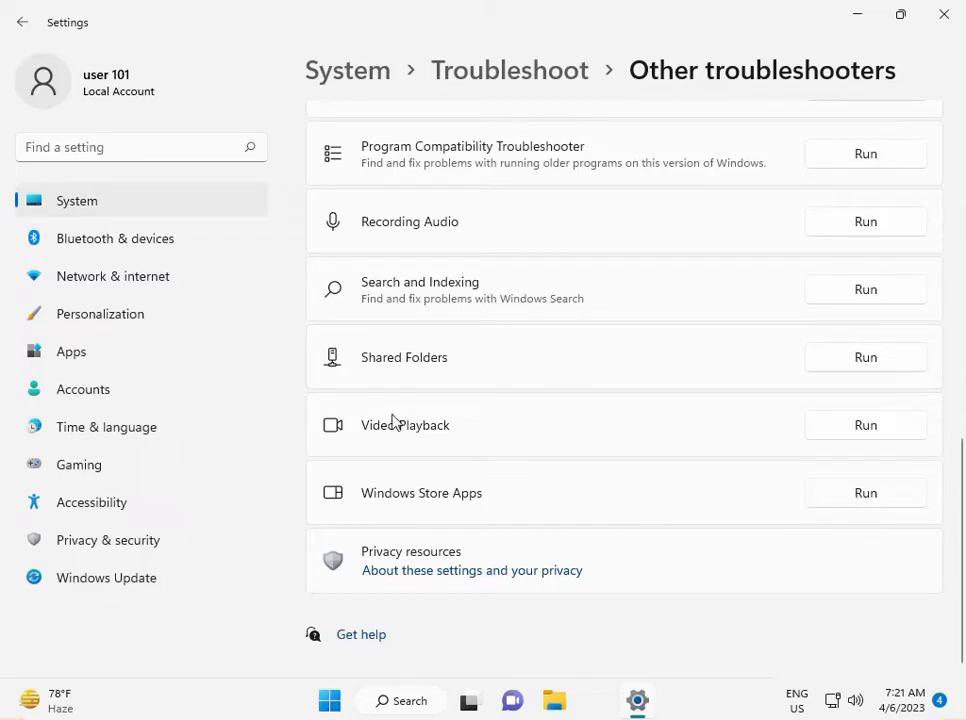
- Start the Video Playback troubleshooter
left_click(862, 427)
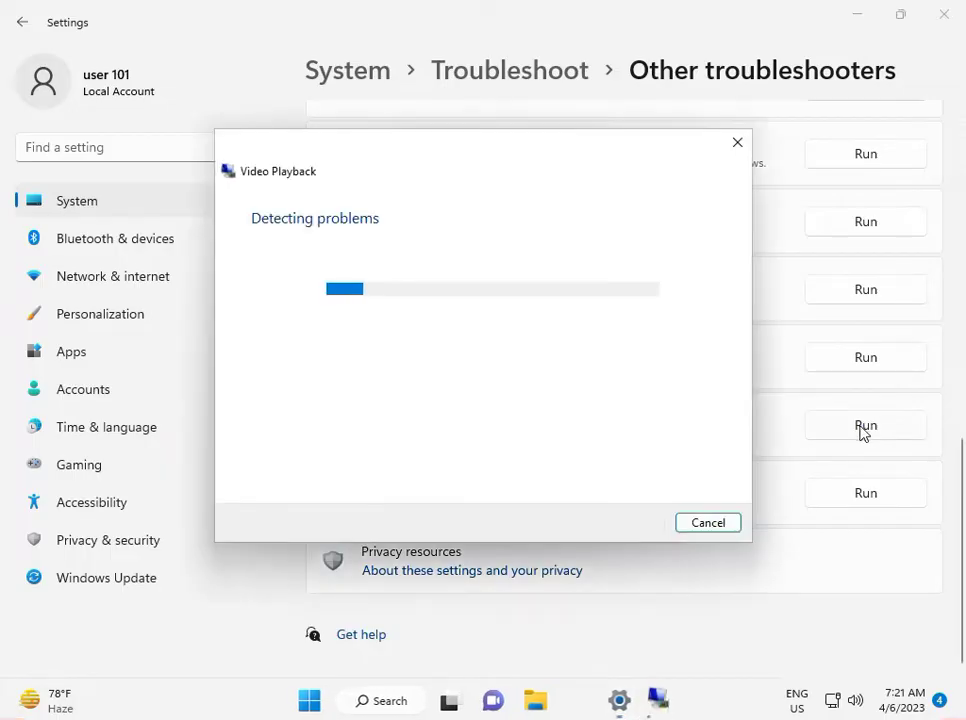
key("super+w")
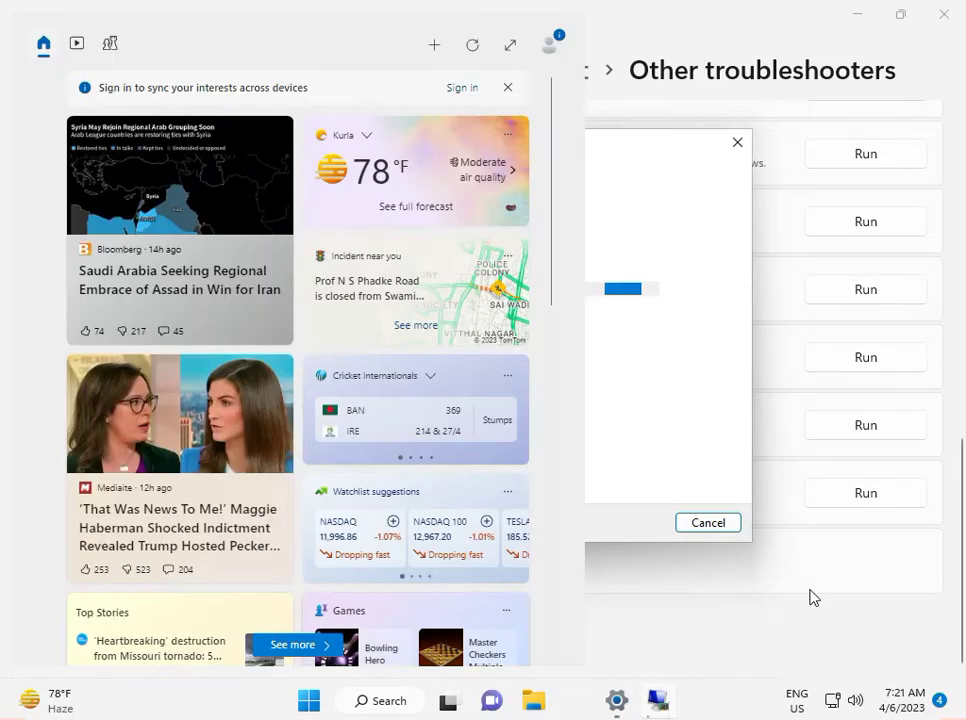
left_click(817, 588)
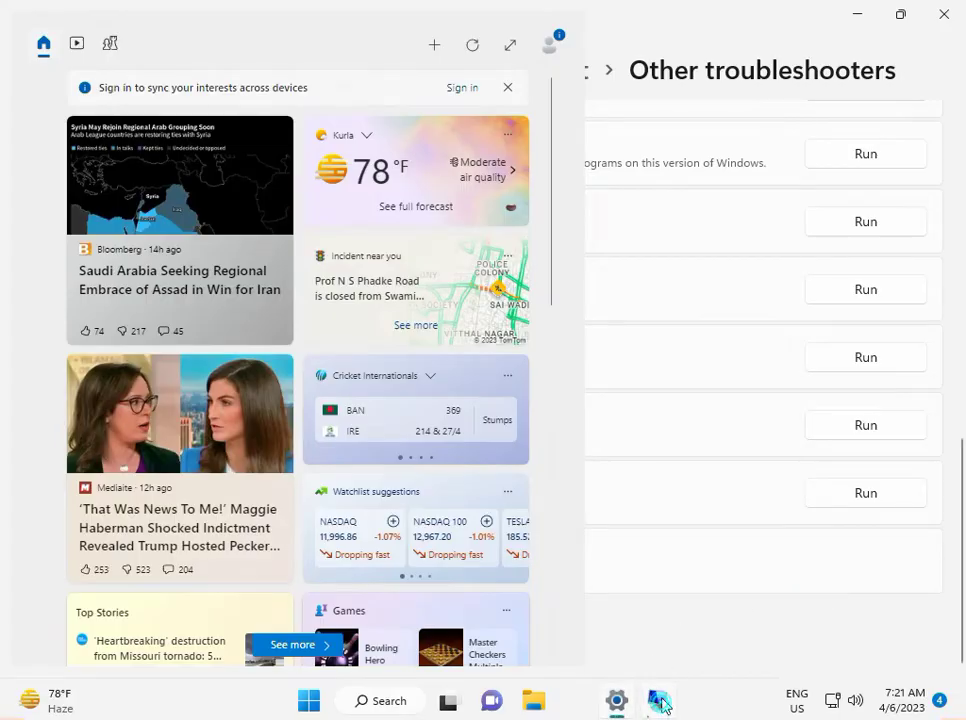
left_click(305, 705)
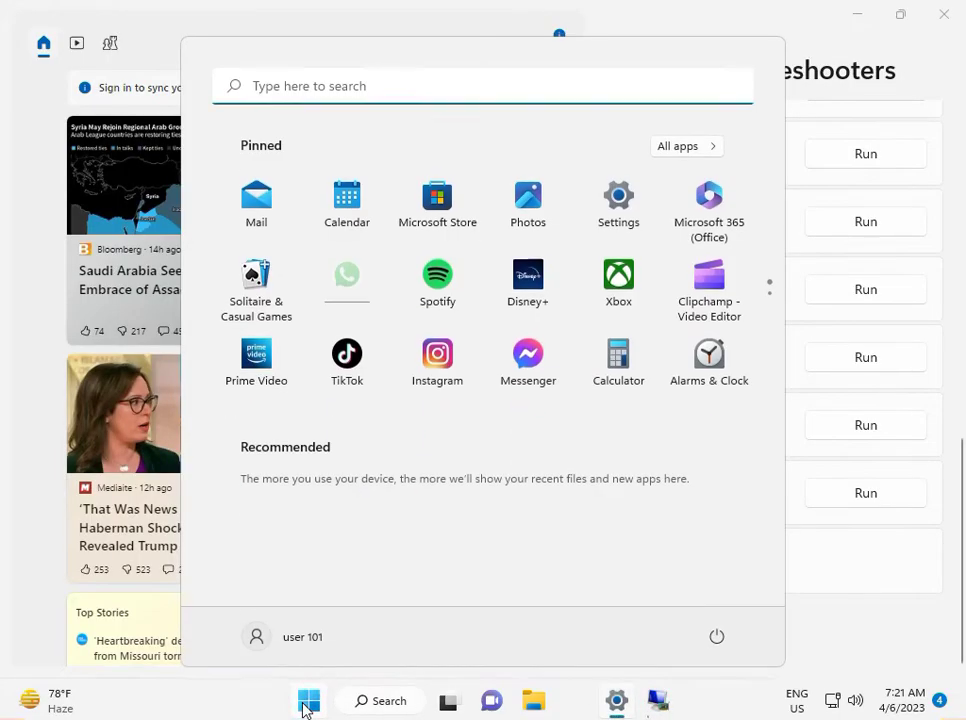
left_click(303, 705)
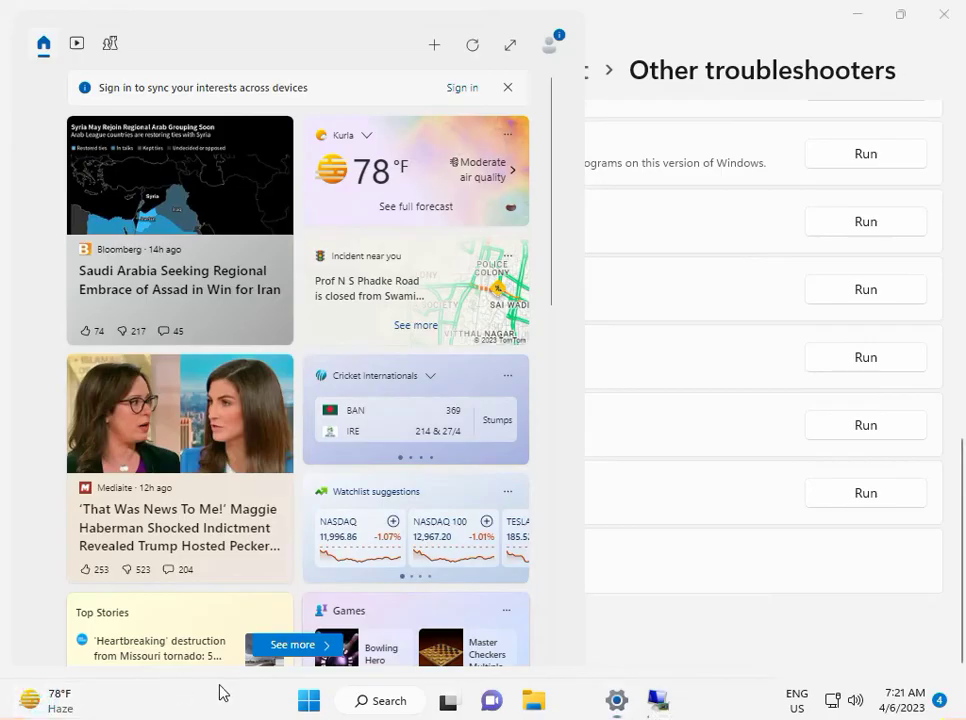
- Dismiss the news panel, move the troubleshooter window aside, and open video playback settings
left_click(742, 650)
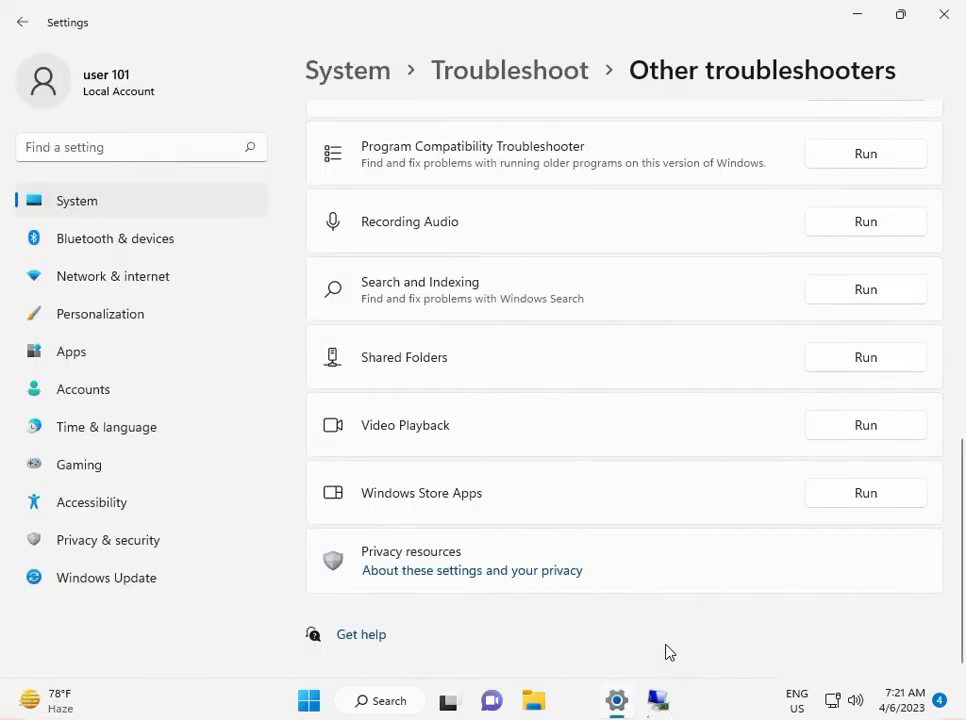
left_click(658, 700)
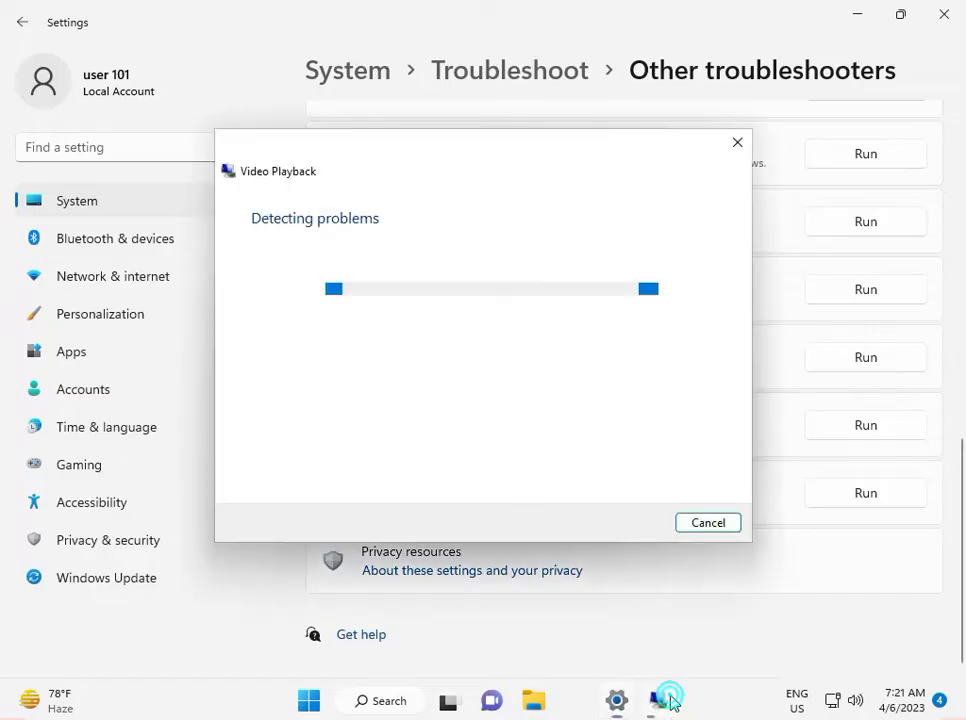
left_click(653, 614)
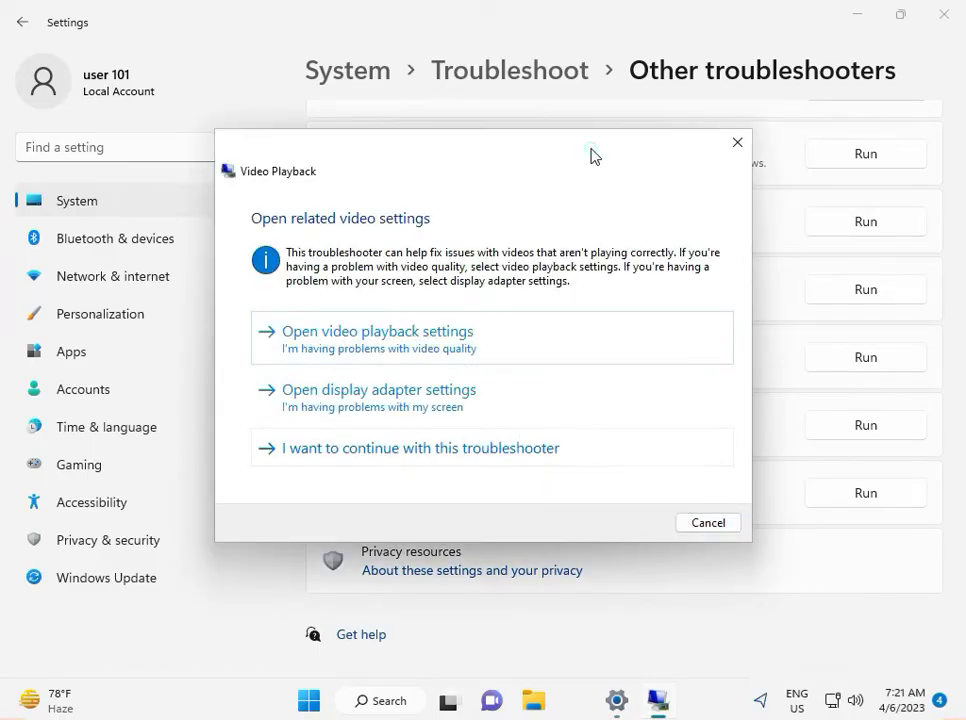
mouse_move(593, 155)
left_mouse_down()
mouse_move(869, 447)
mouse_move(703, 168)
left_mouse_up()
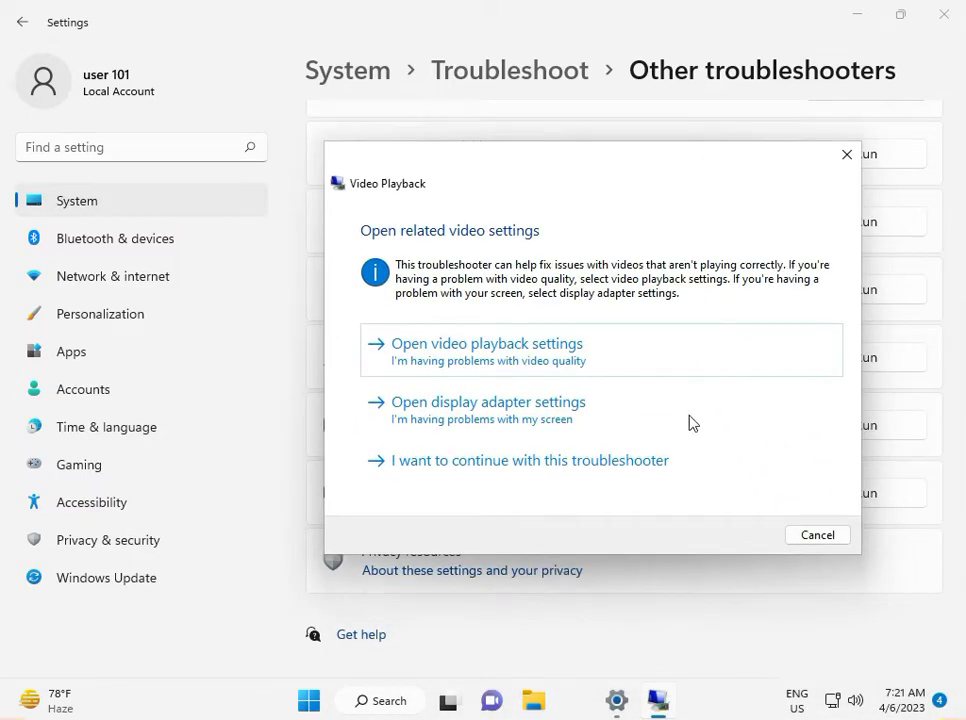
left_click(476, 363)
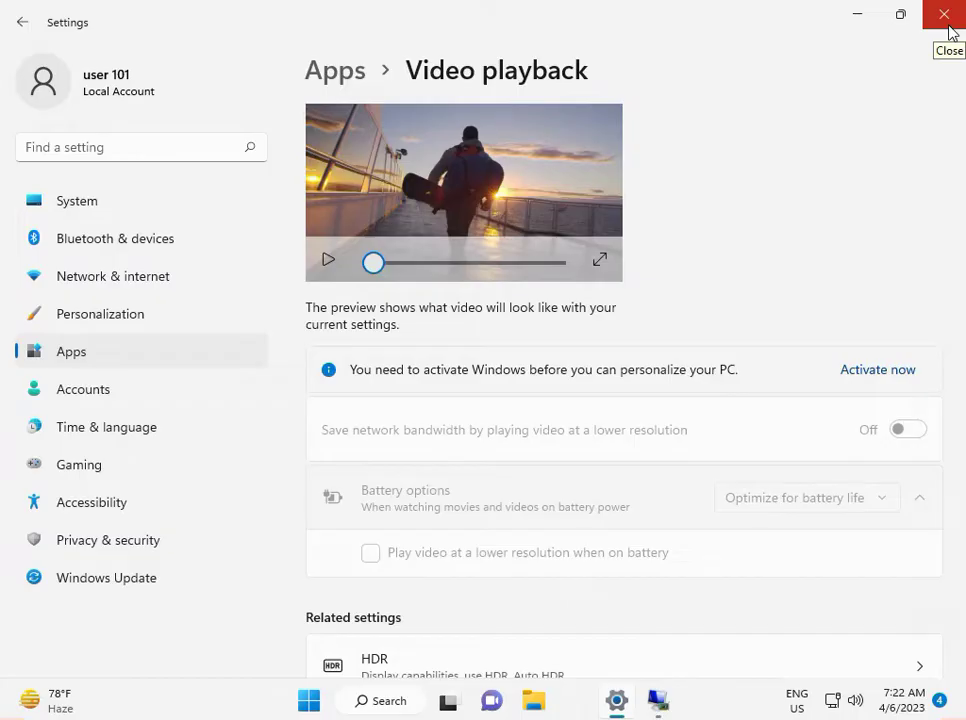
- Close the troubleshooter, start downloading the two updates in Windows Update, then close Settings
left_click(946, 20)
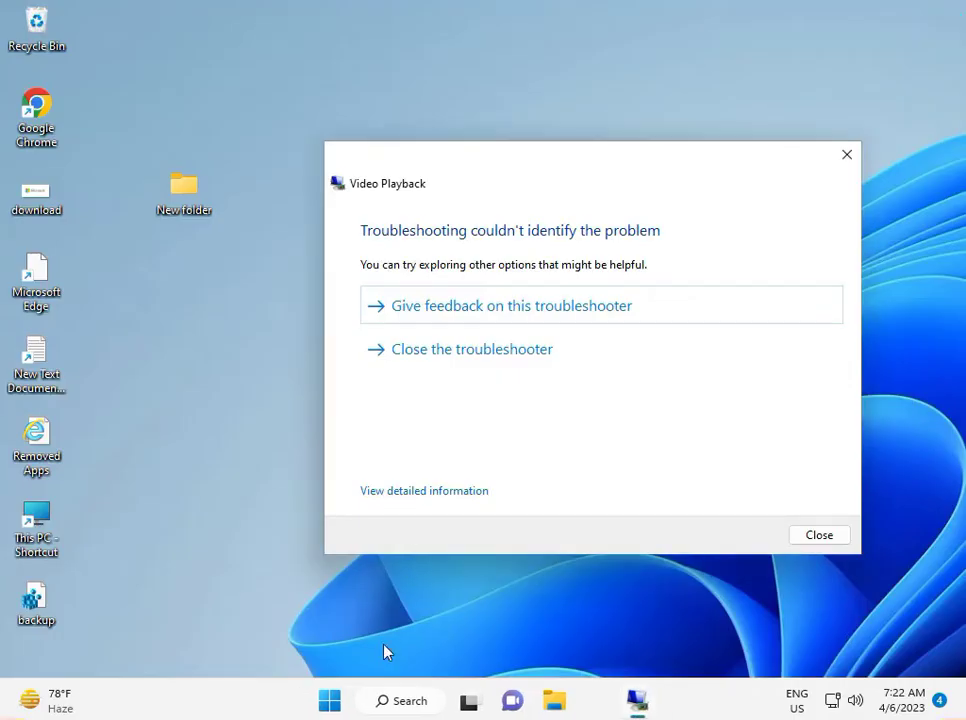
left_click(826, 541)
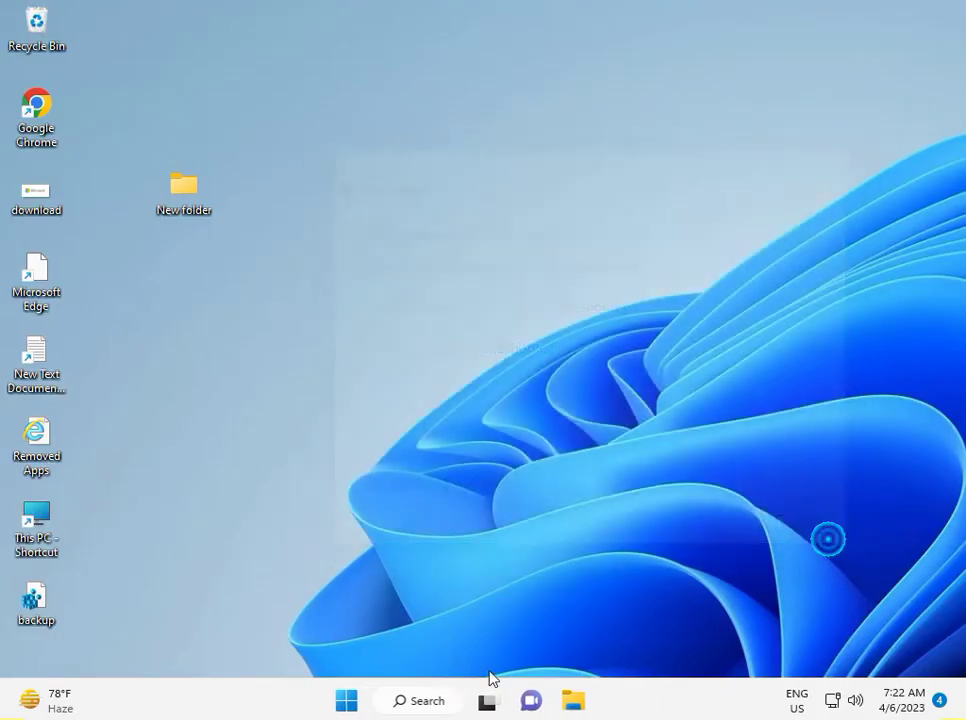
left_click(352, 700)
left_click(626, 180)
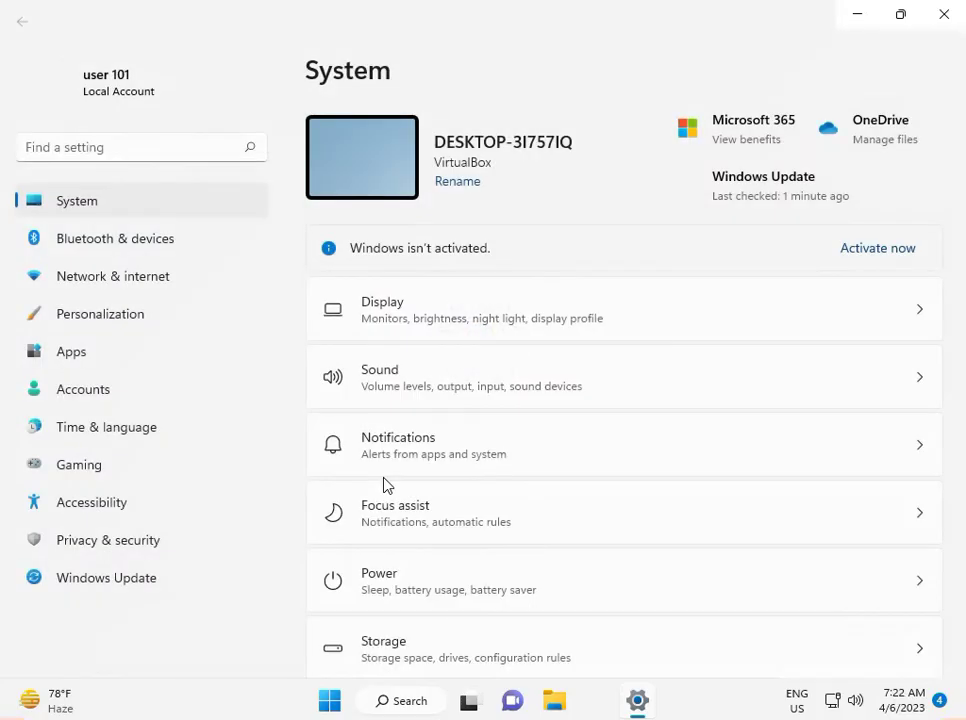
left_click(151, 590)
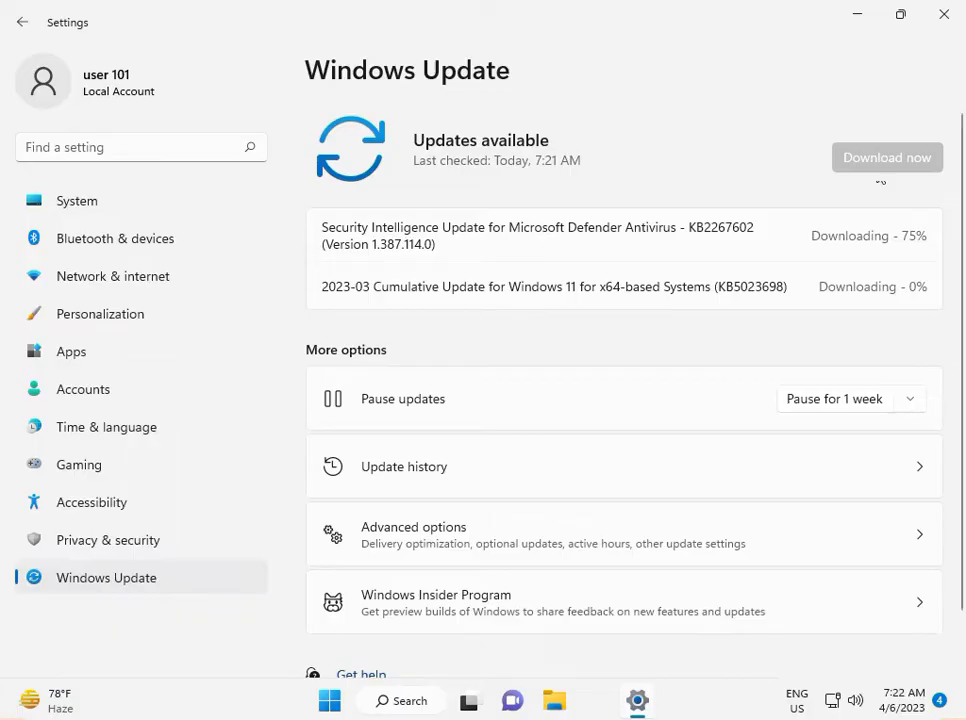
left_click(945, 14)
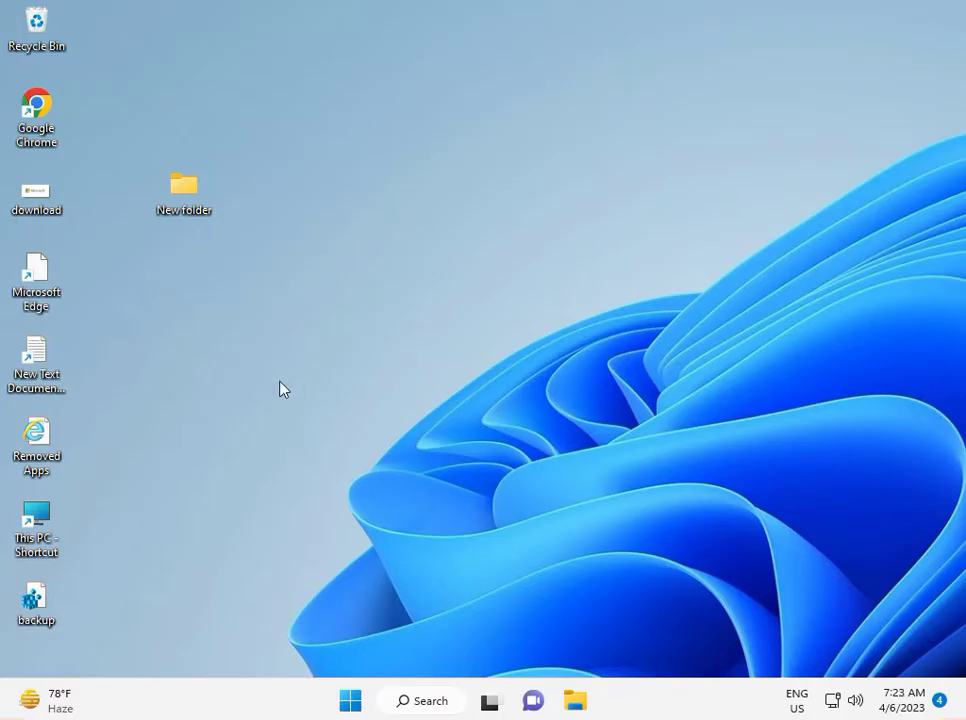
- Open Computer Management through This PC's Manage option in File Explorer
left_click(576, 704)
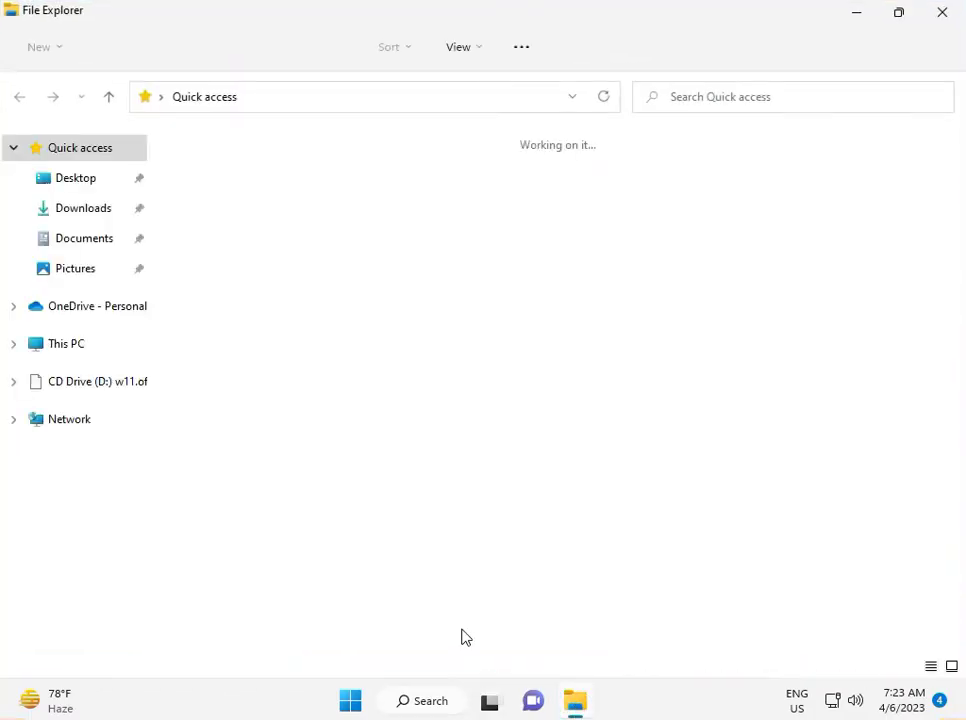
left_click(75, 350)
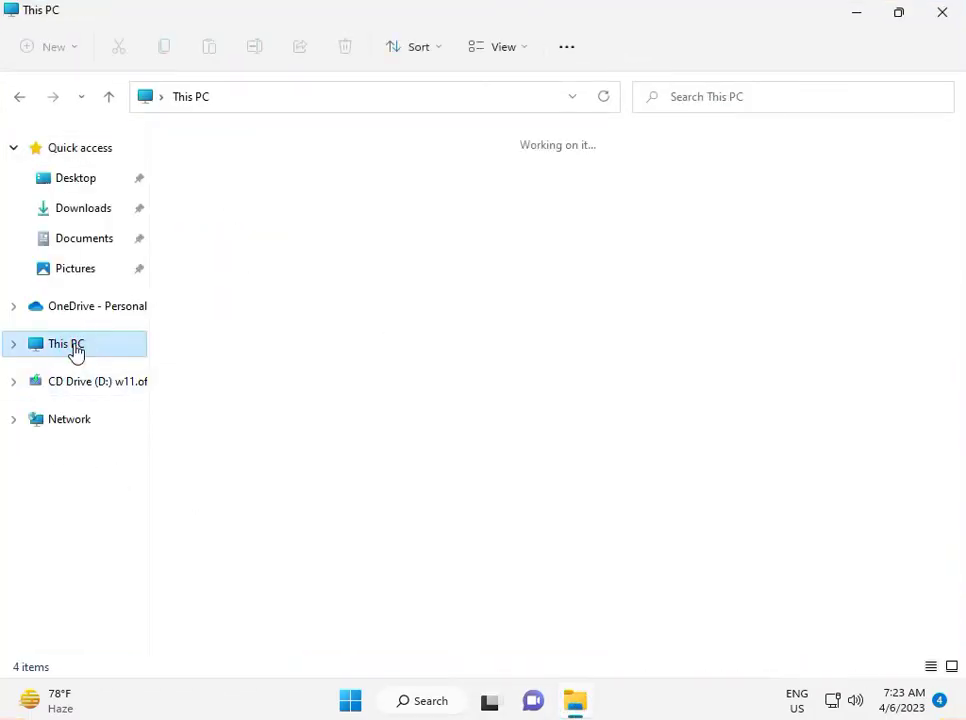
right_click(75, 350)
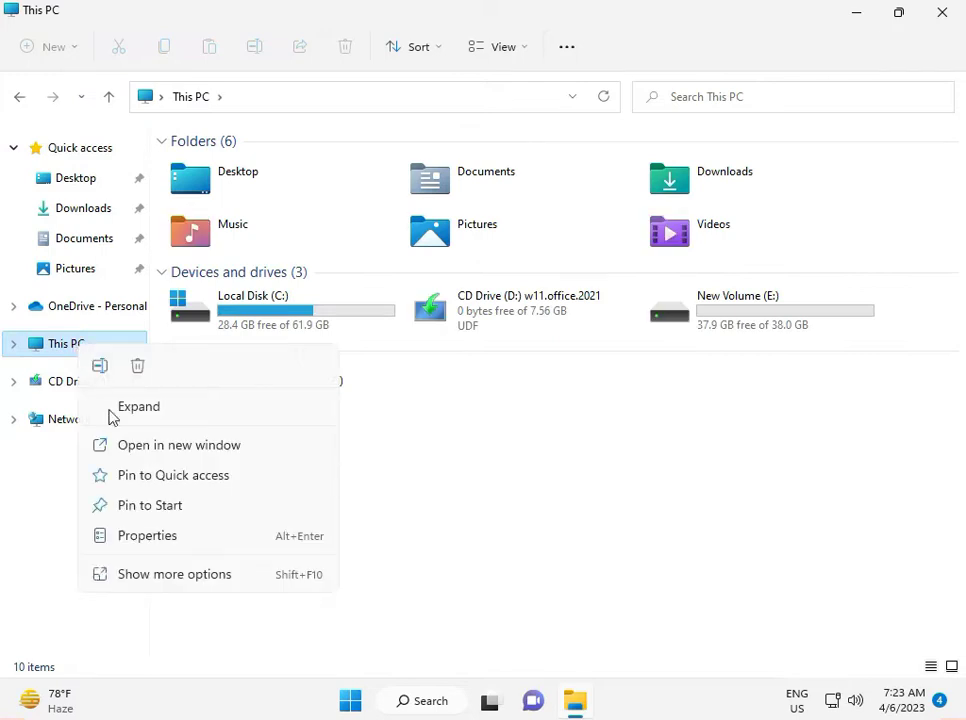
left_click(183, 592)
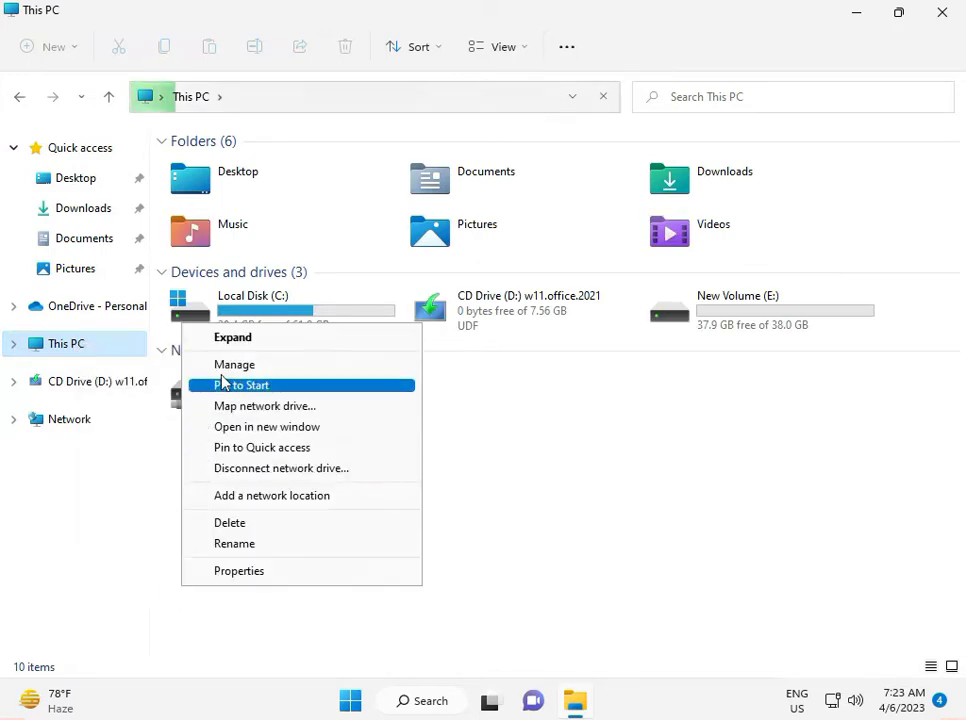
left_click(232, 366)
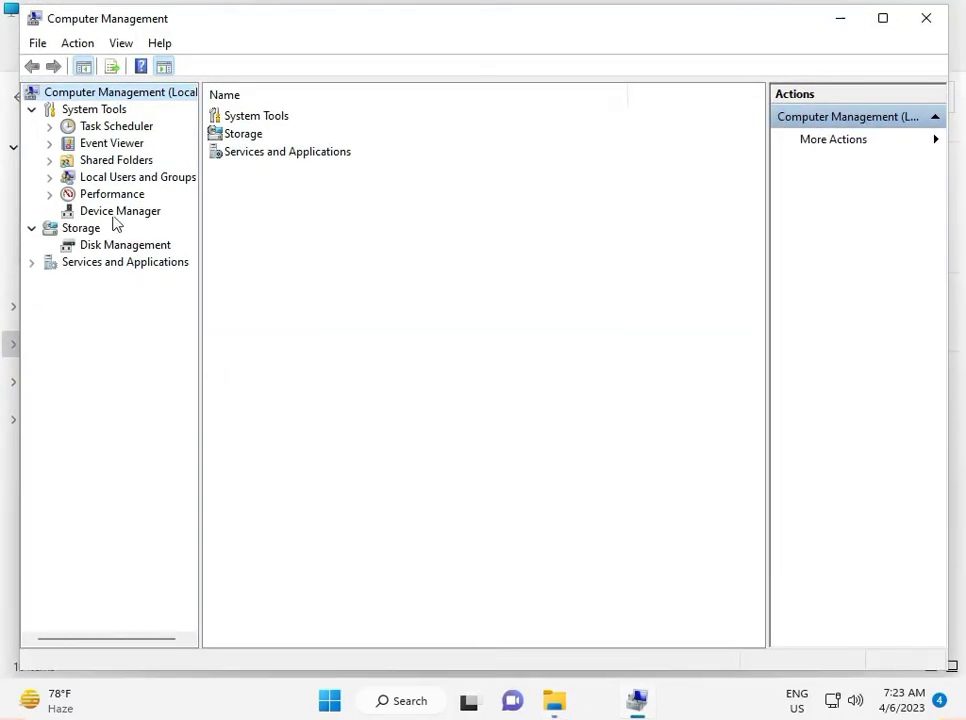
- Auto-update the Microsoft Basic Display Adapter driver in Device Manager, then close Computer Management
left_click(112, 212)
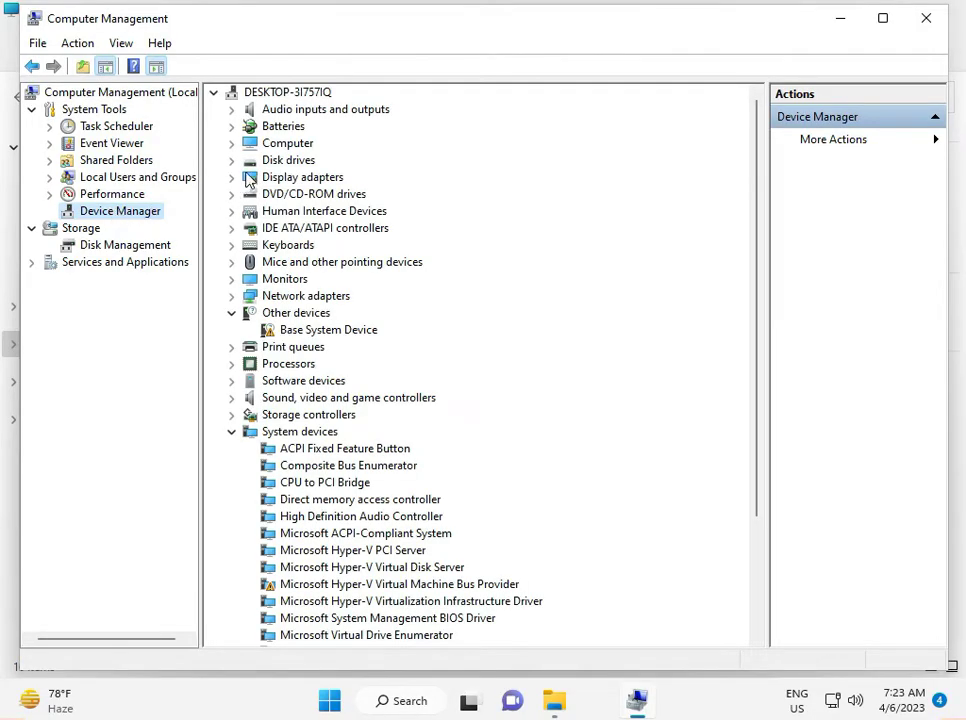
left_click(232, 178)
left_click(290, 195)
right_click(295, 200)
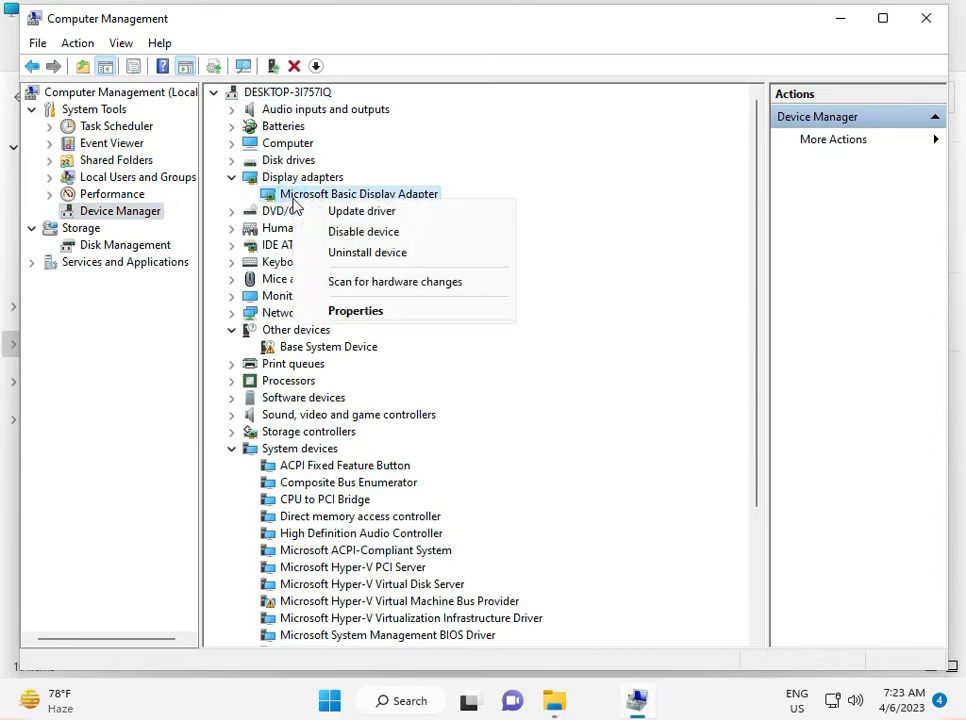
left_click(323, 213)
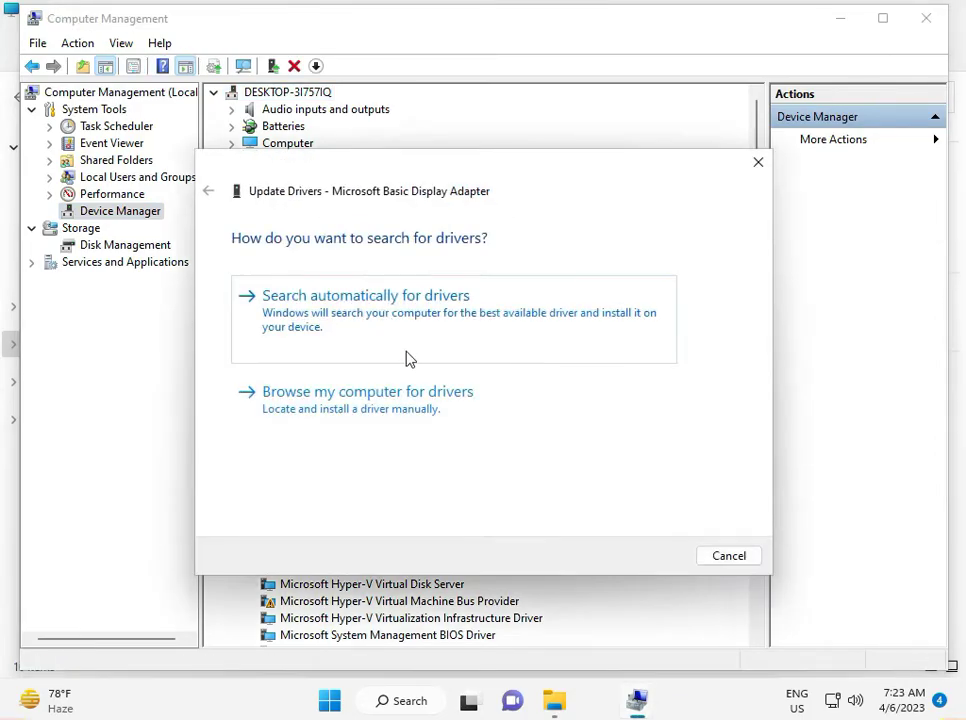
left_click(373, 320)
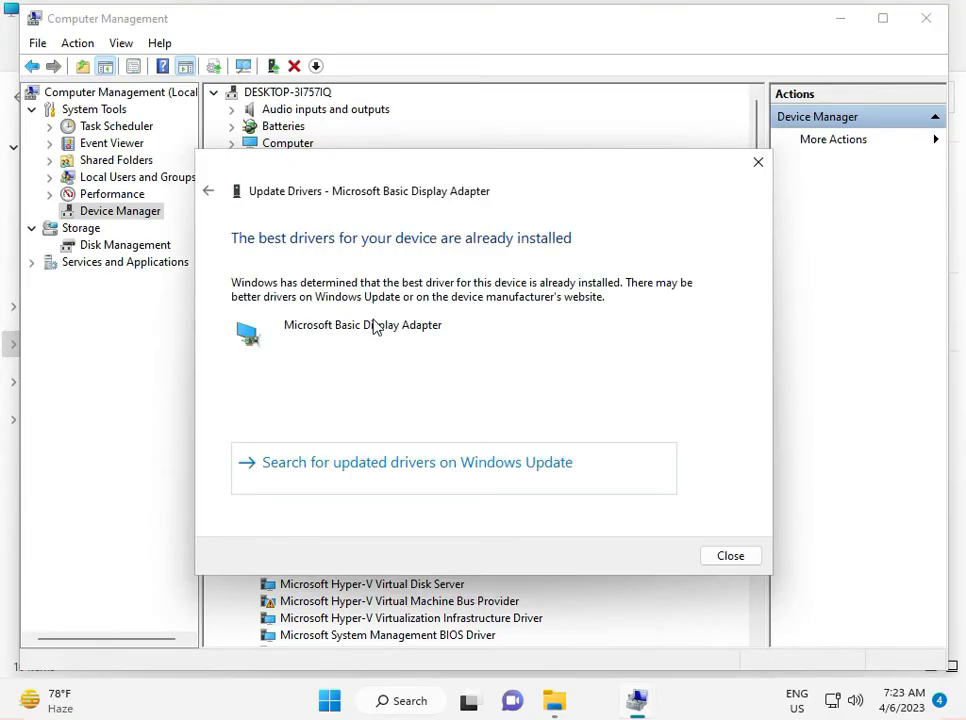
left_click(718, 557)
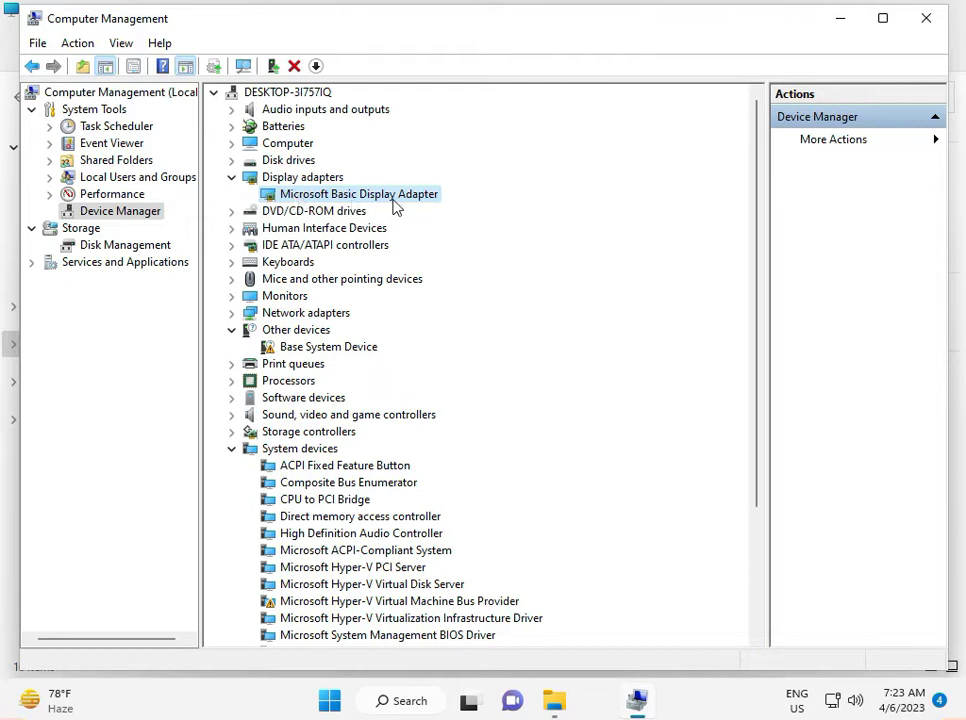
left_click(925, 18)
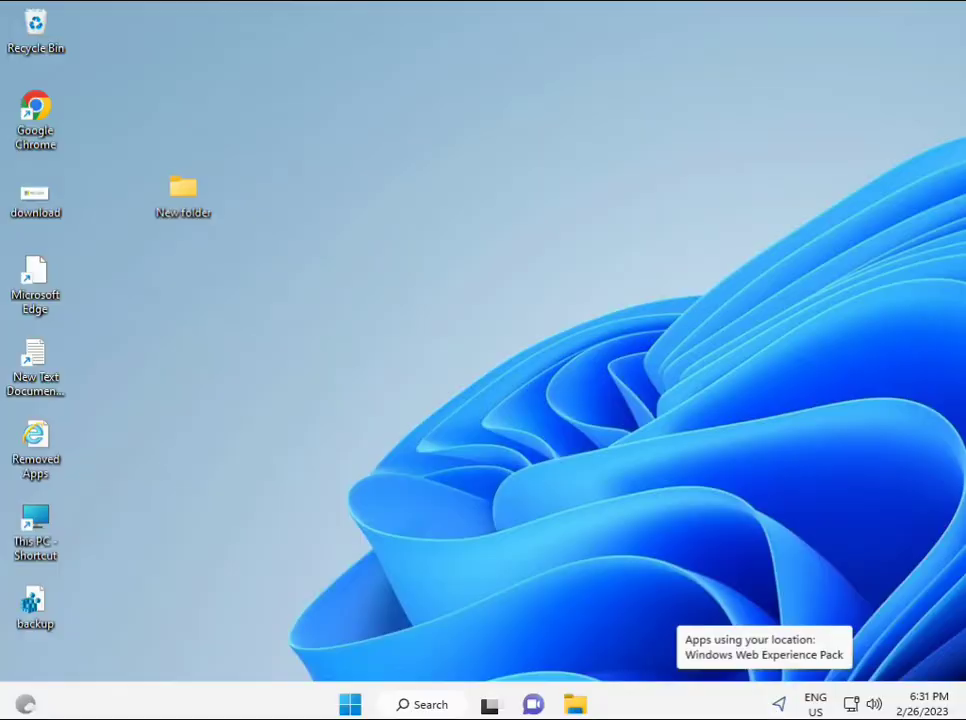
- Search 'cmd' and launch Command Prompt as administrator, approving the UAC prompt
left_click(350, 704)
type("cmd")
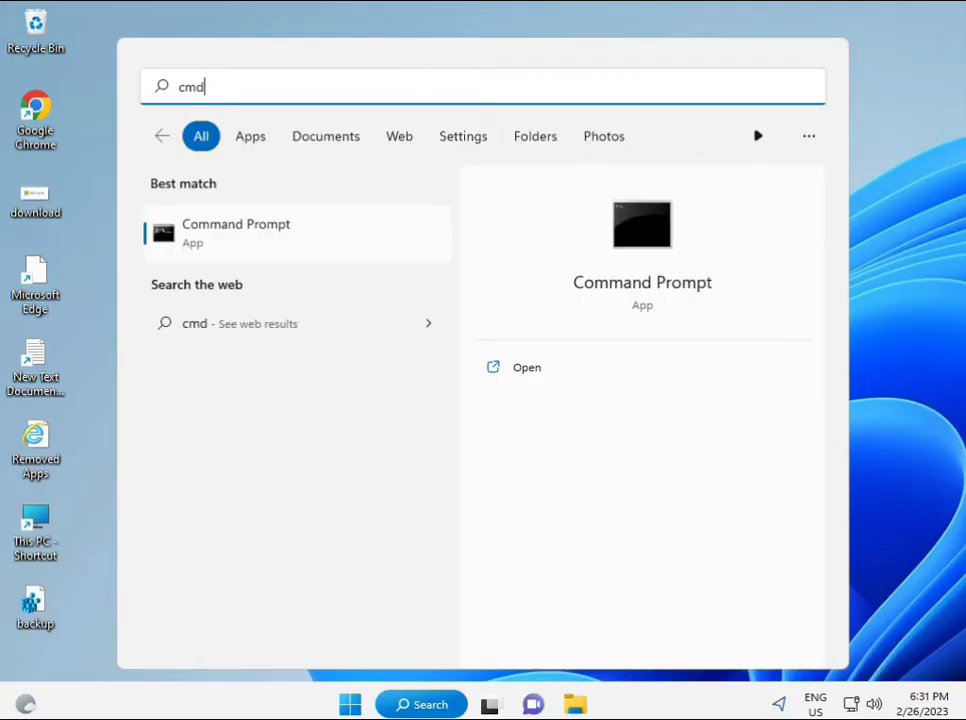
left_click(213, 233)
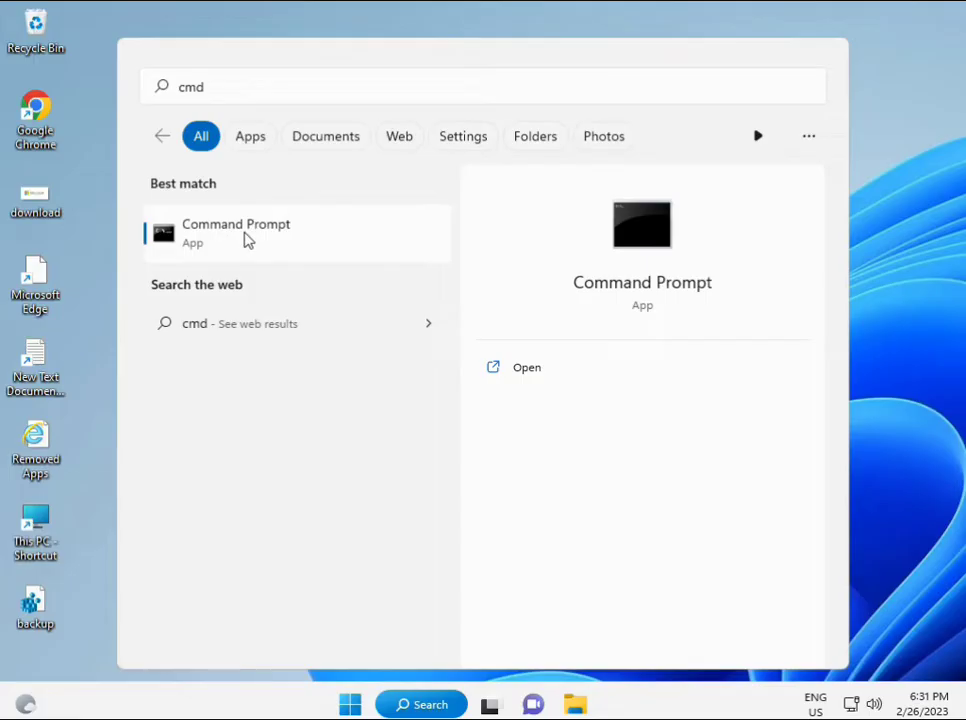
right_click(247, 240)
left_click(298, 259)
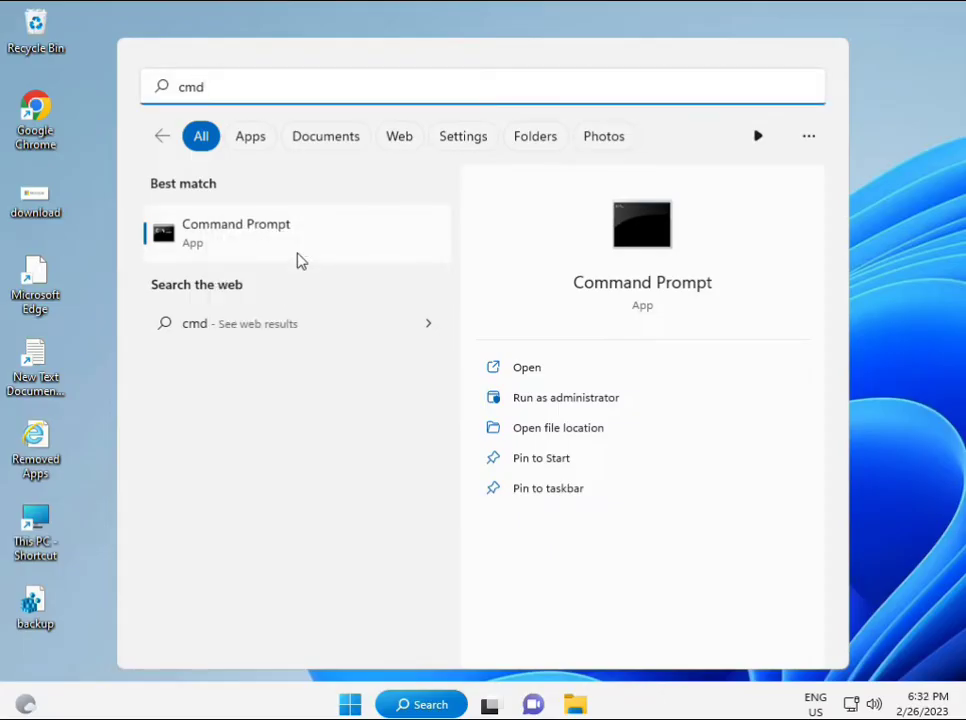
key("ctrl+shift+Return")
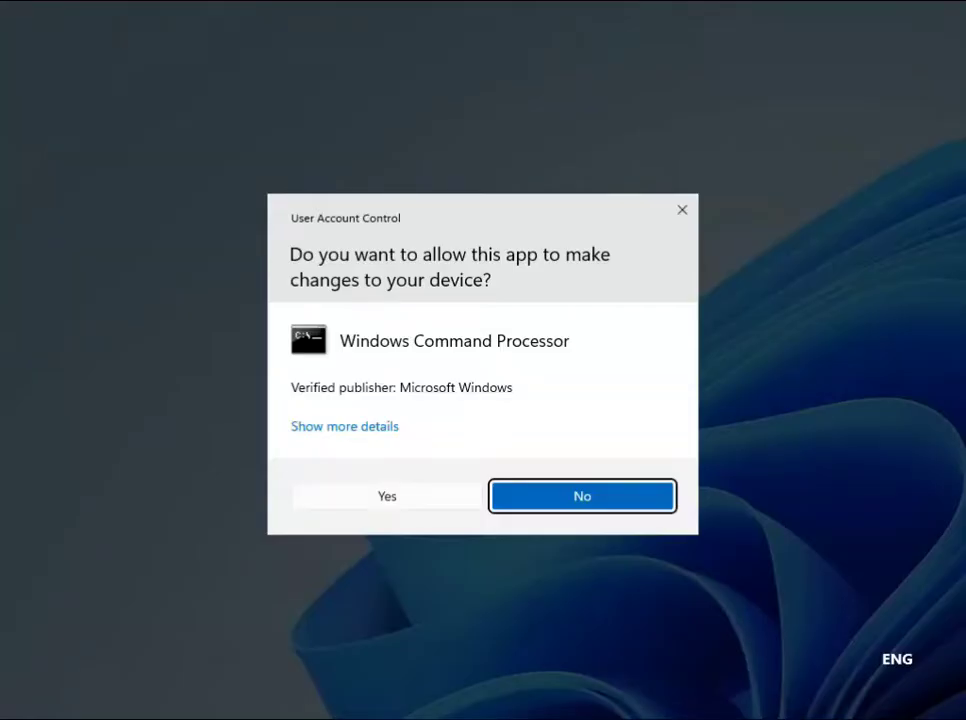
left_click(397, 494)
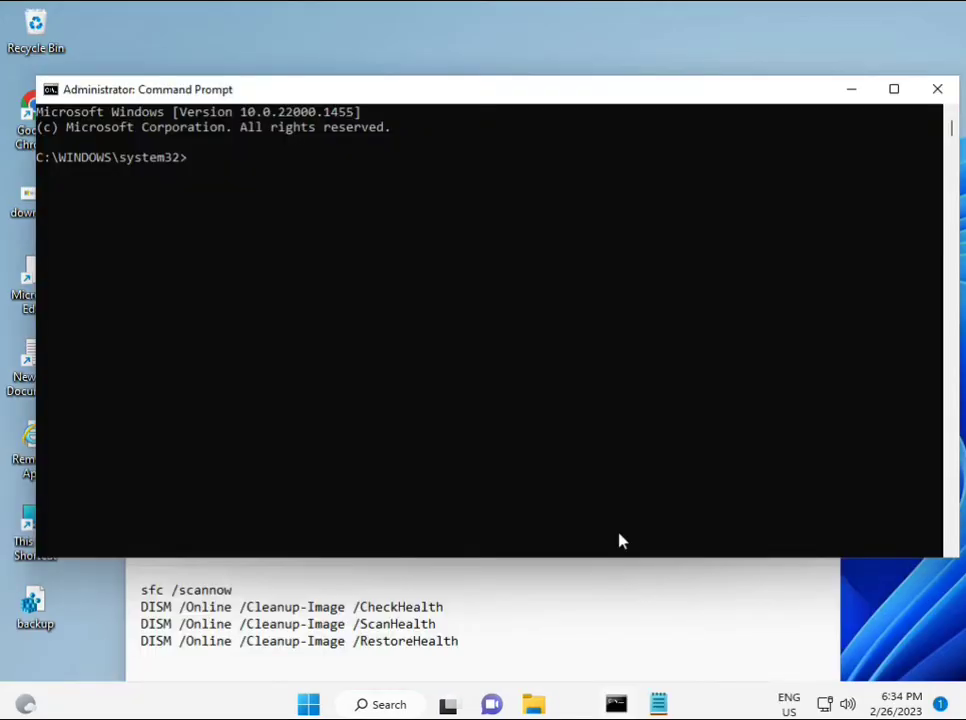
- Run sfc /scannow and let verification reach 100% with no integrity violations
left_click(193, 163)
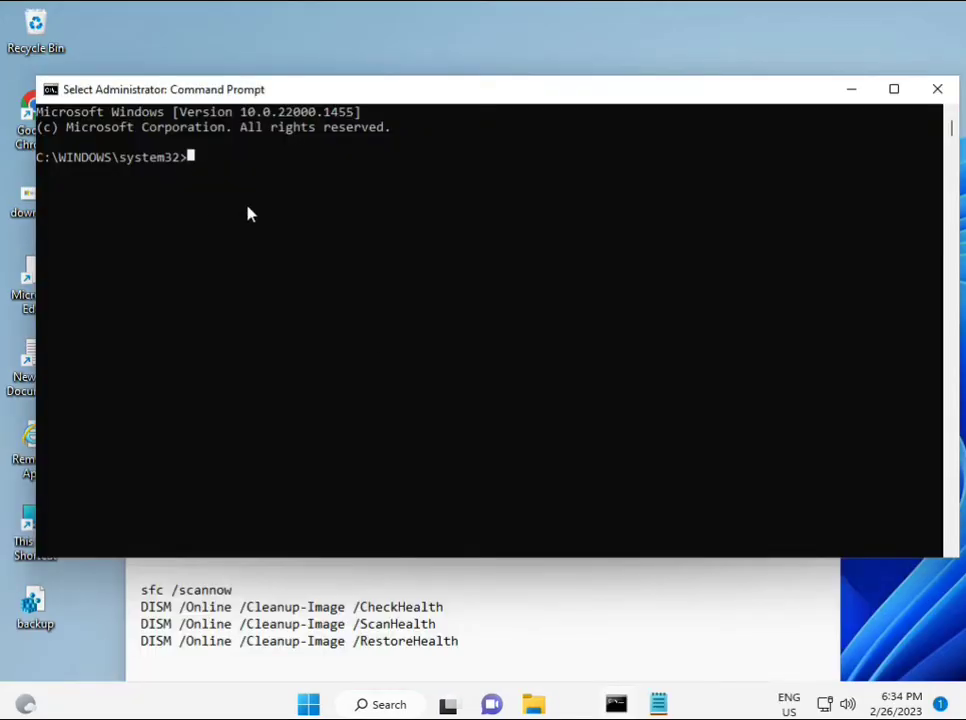
type("sca")
key("BackSpace")
key("BackSpace")
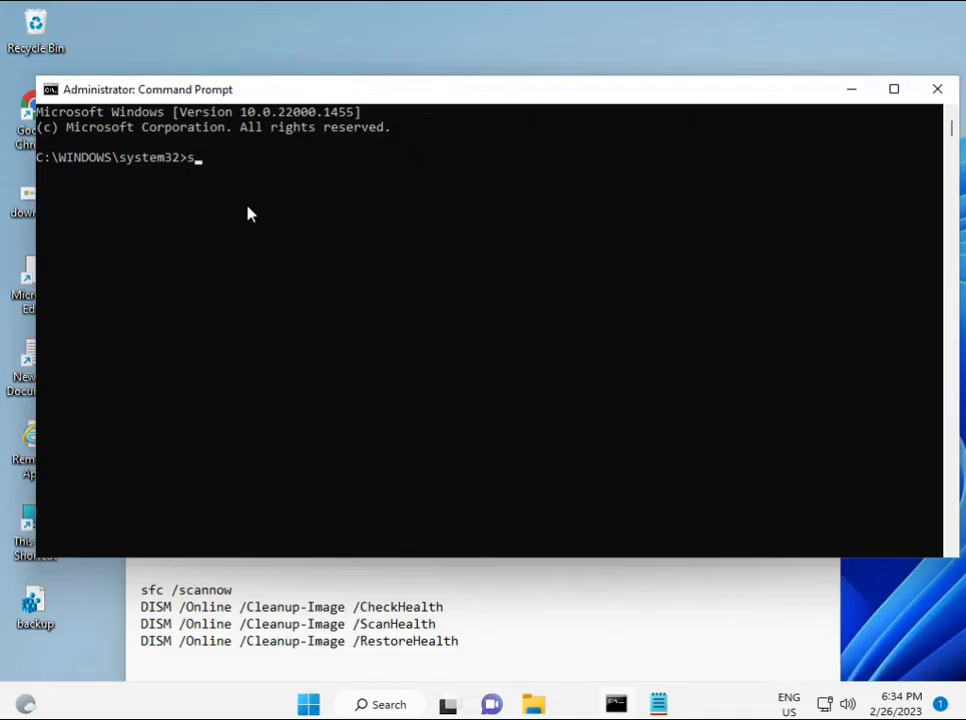
key("BackSpace")
type("sfc ")
type("/scann")
type("ow")
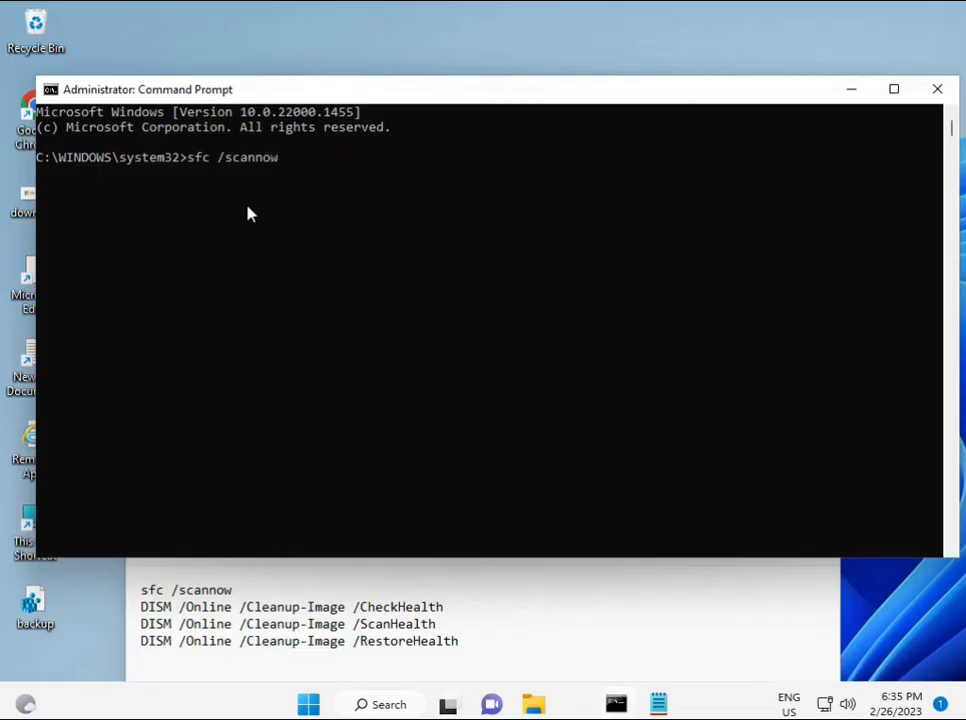
key("Return")
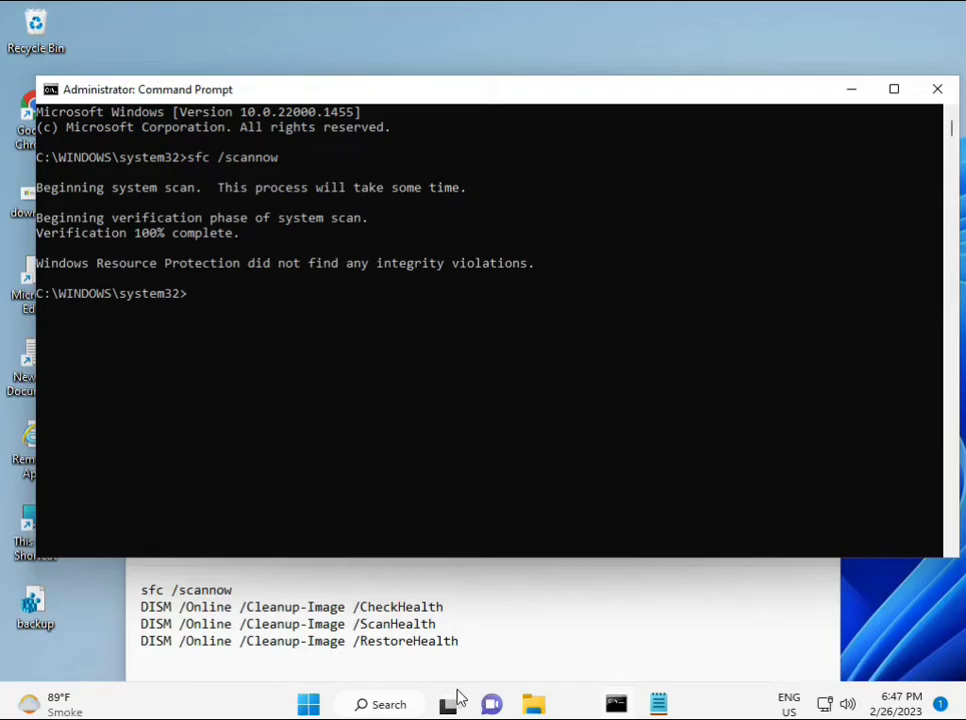
- Copy the DISM /Online /Cleanup-Image /CheckHealth line from the Notepad notes
left_click_drag(141, 607, 453, 607)
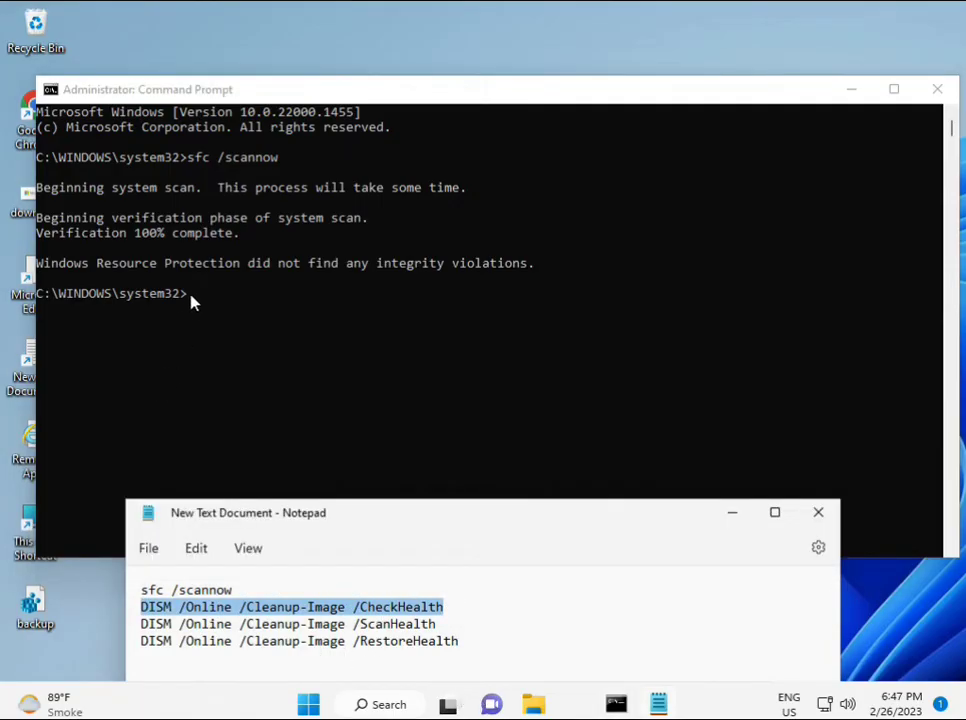
right_click(257, 609)
left_click(304, 318)
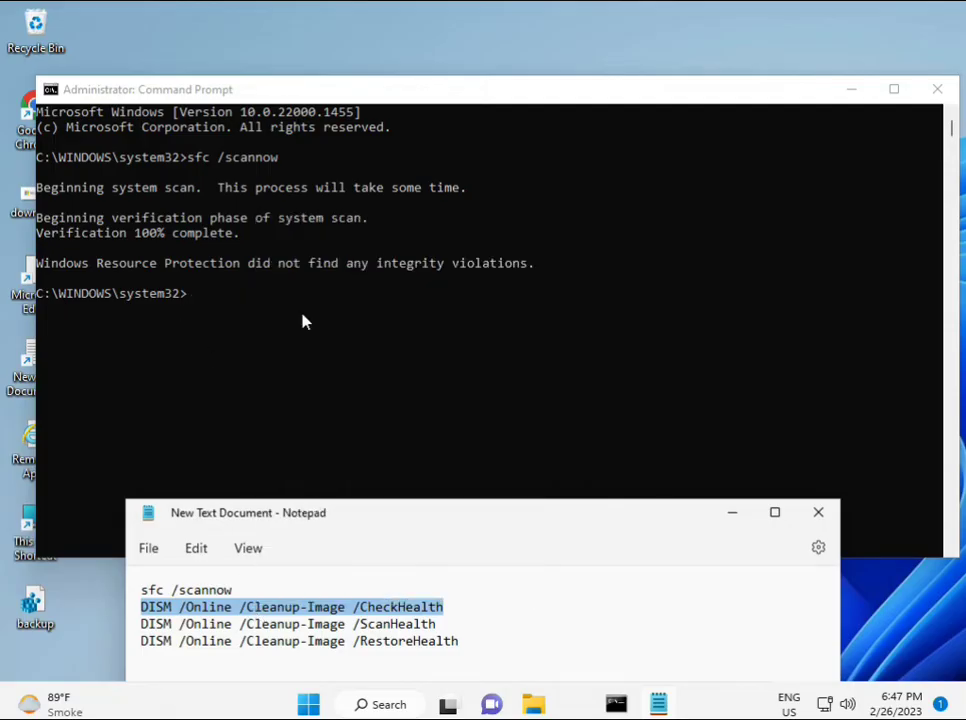
- Paste the CheckHealth command into Command Prompt and run it
left_click(193, 300)
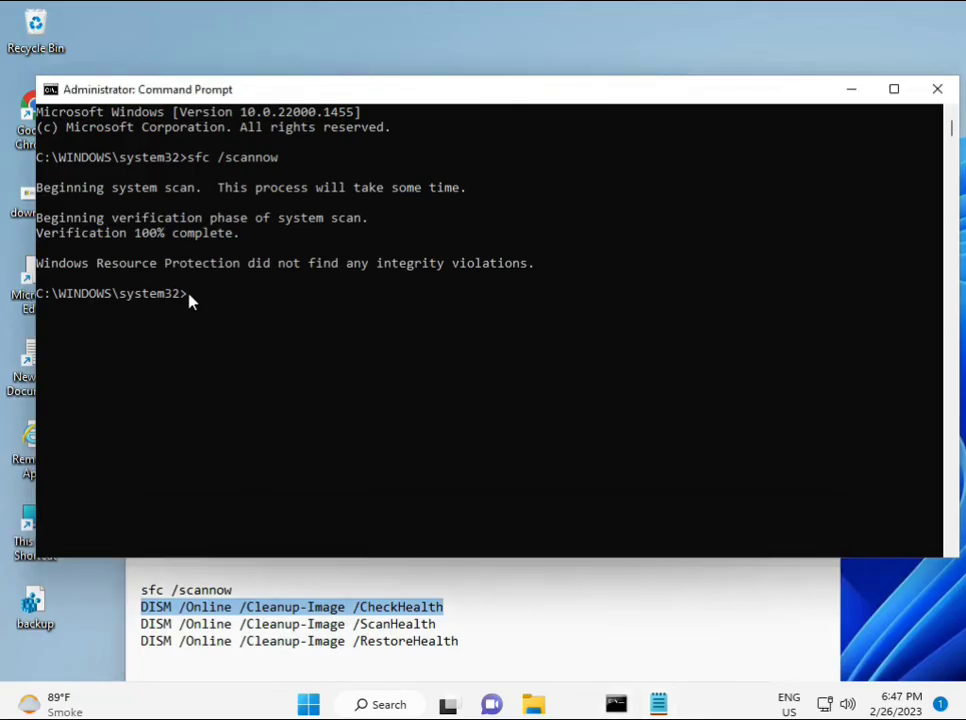
right_click(75, 90)
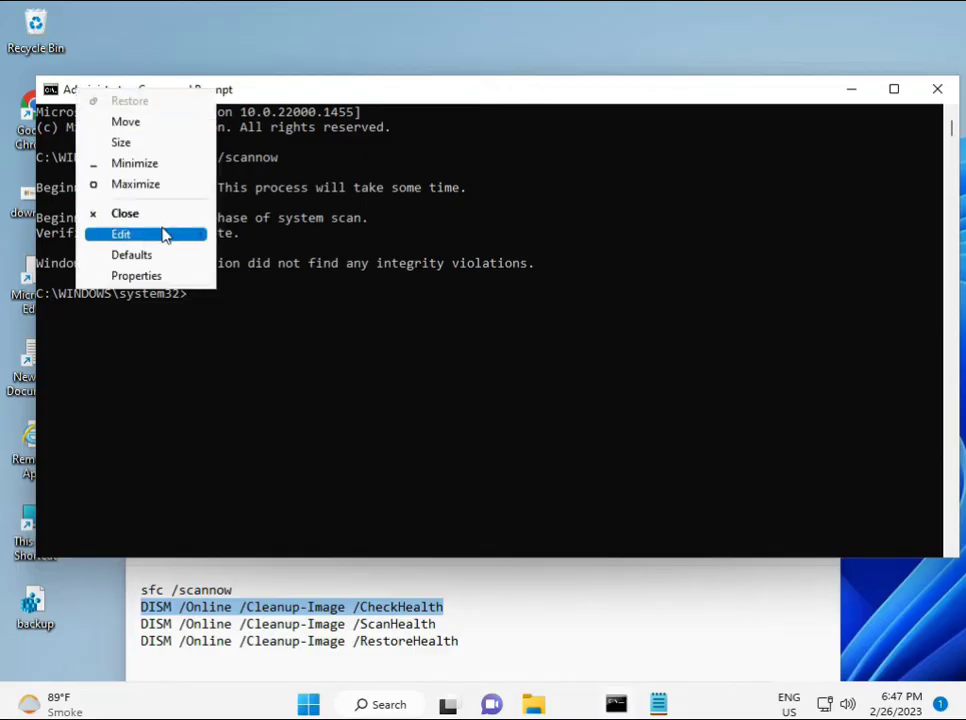
left_click(256, 277)
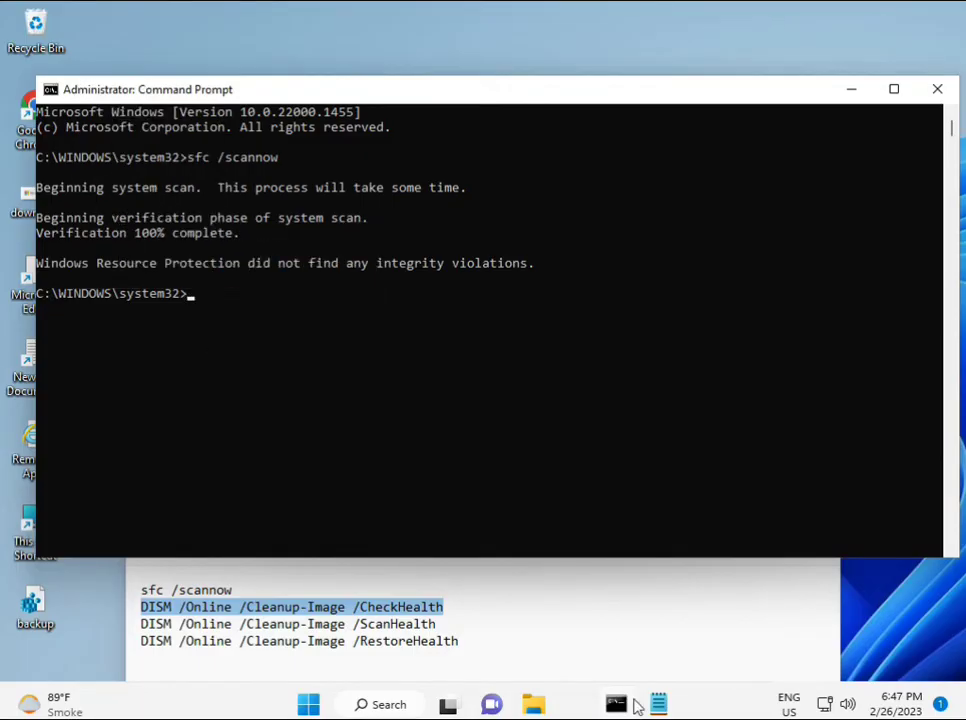
right_click(228, 400)
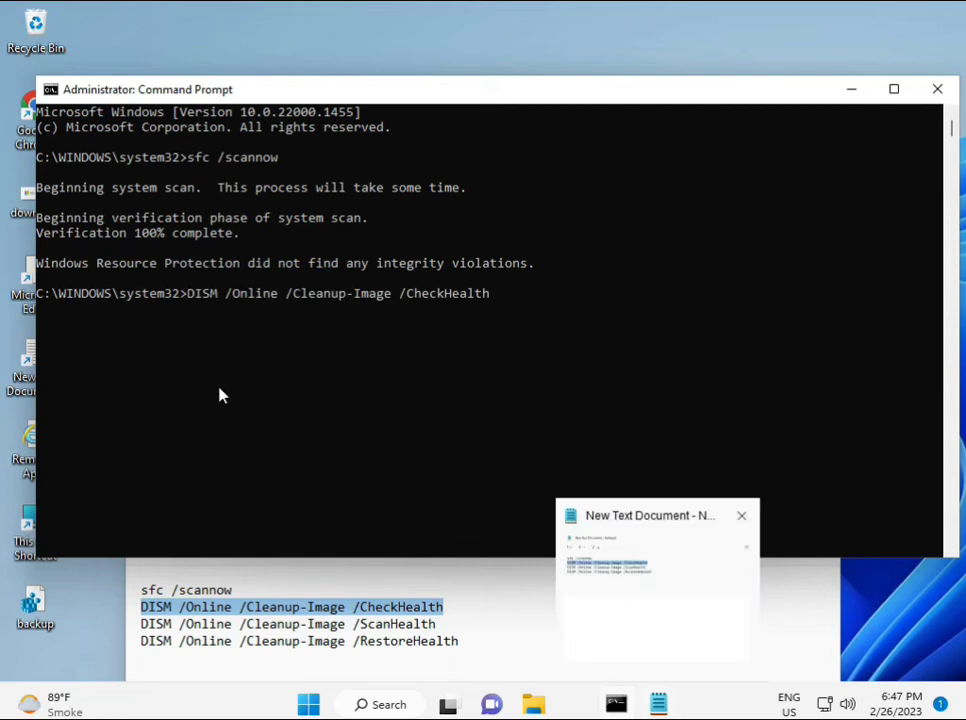
left_click(186, 295)
left_click(200, 315)
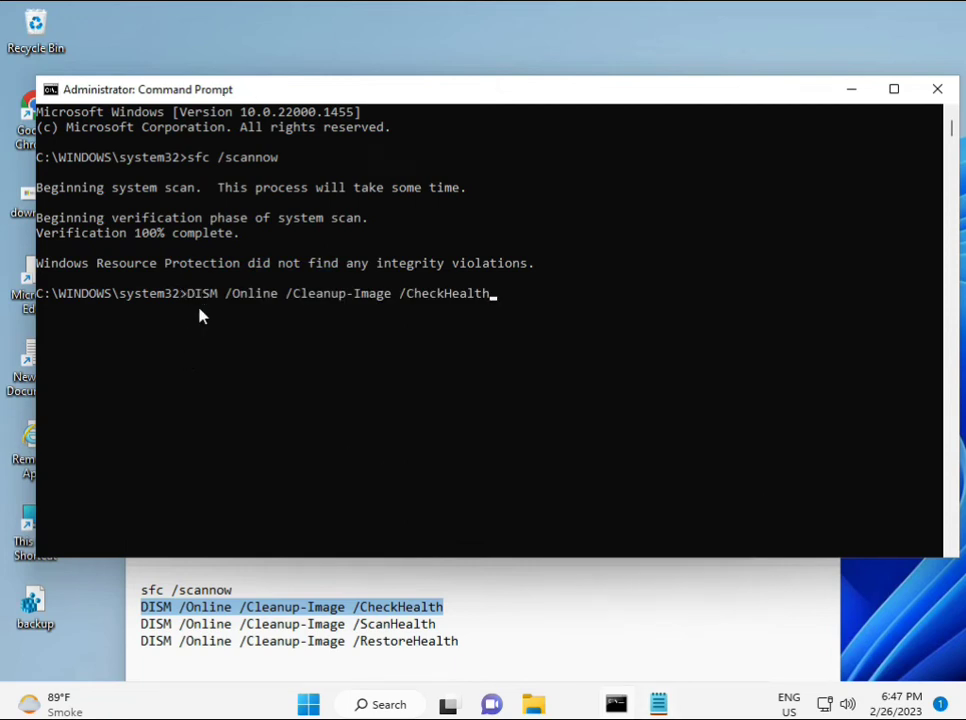
key("Return")
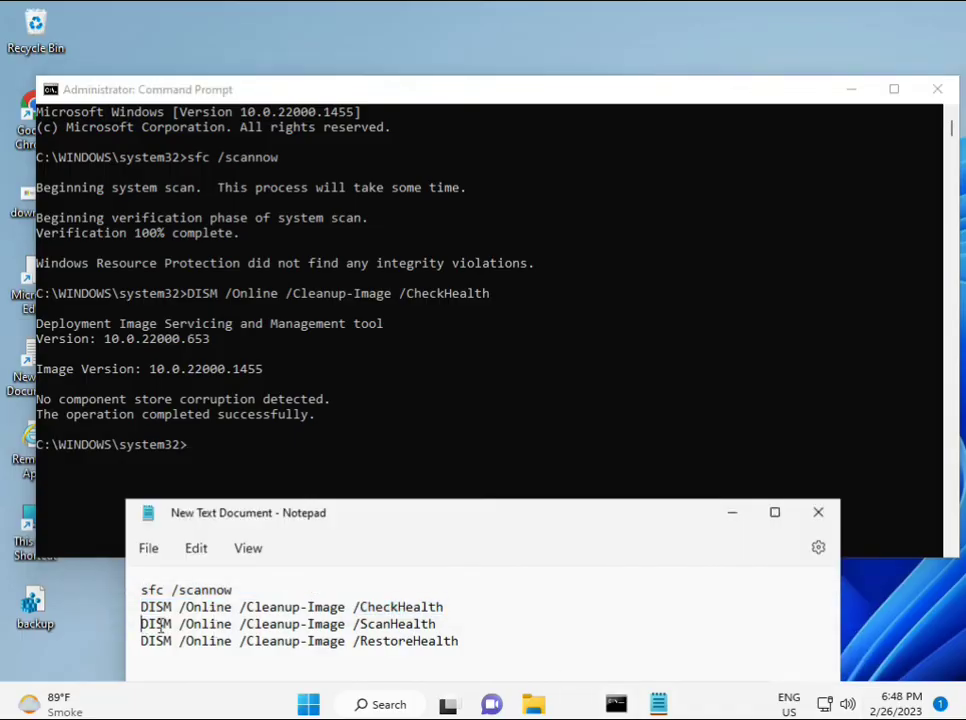
- Copy the DISM ScanHealth line from Notepad, paste it into Command Prompt and run it
left_click_drag(136, 624, 460, 624)
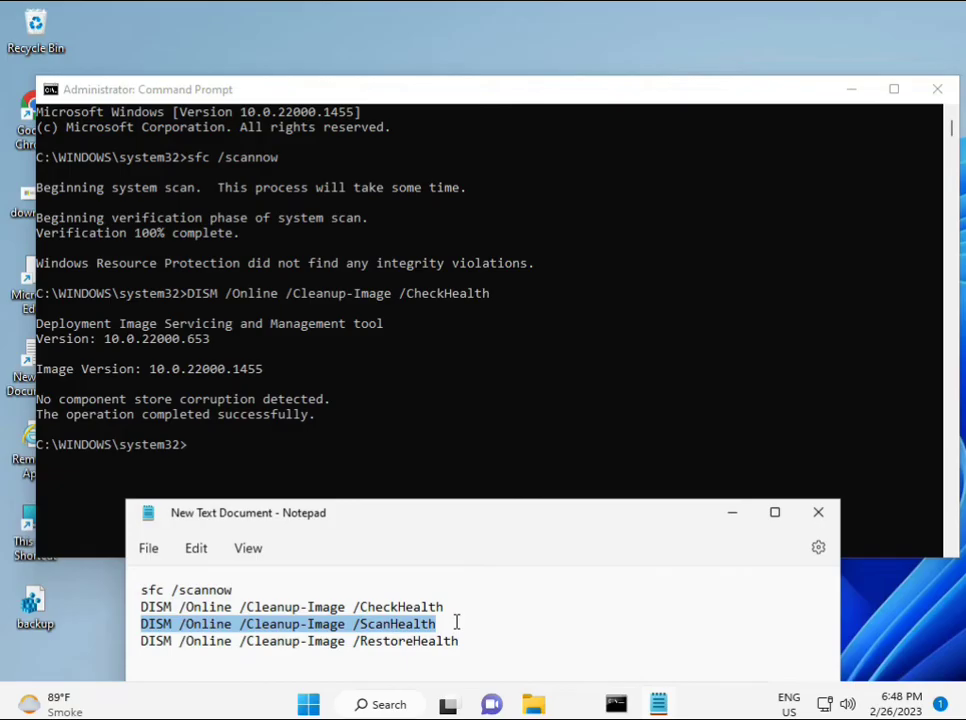
right_click(425, 625)
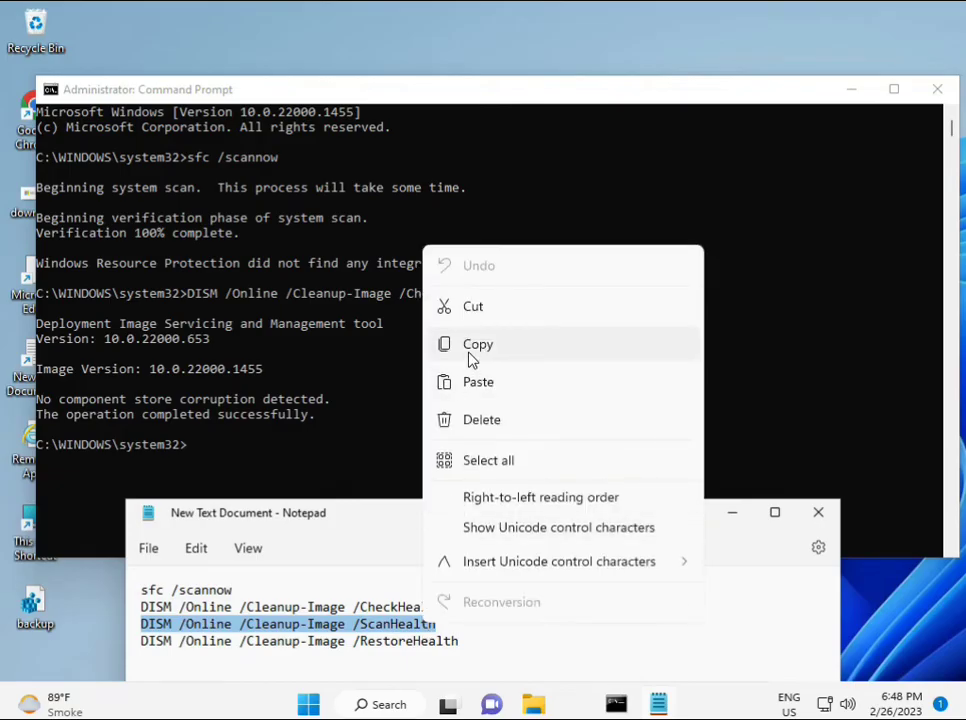
left_click(469, 356)
left_click(210, 456)
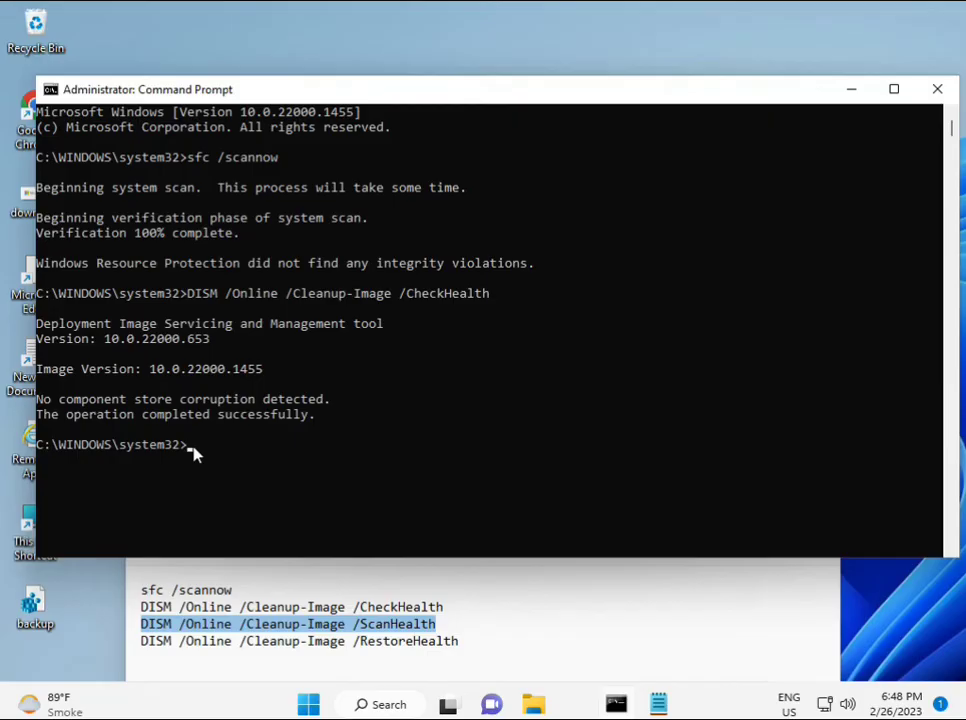
right_click(196, 455)
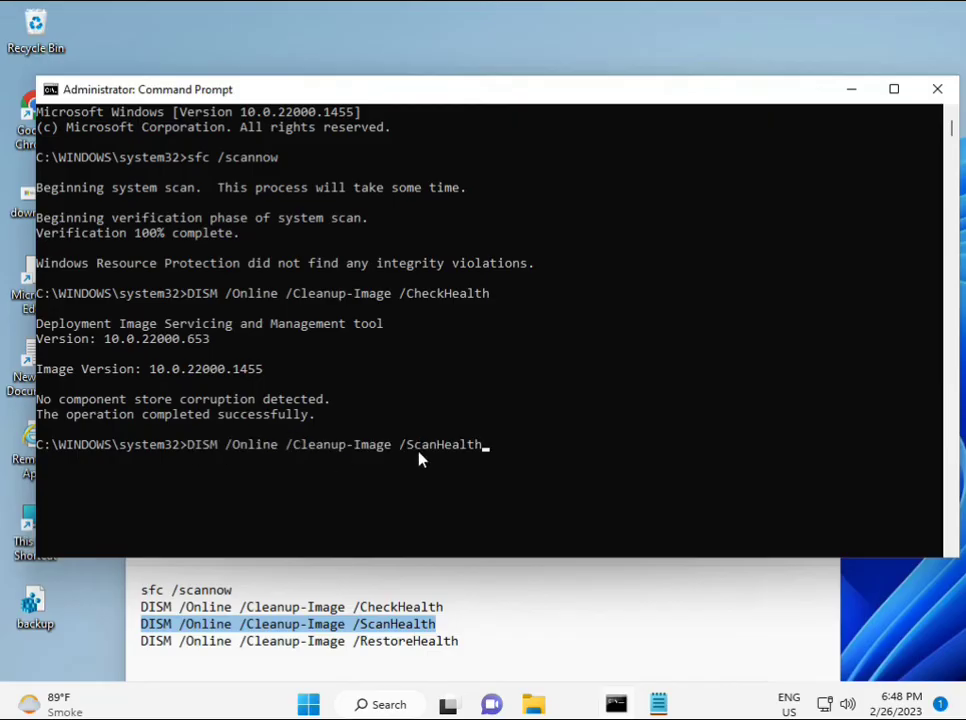
key("Return")
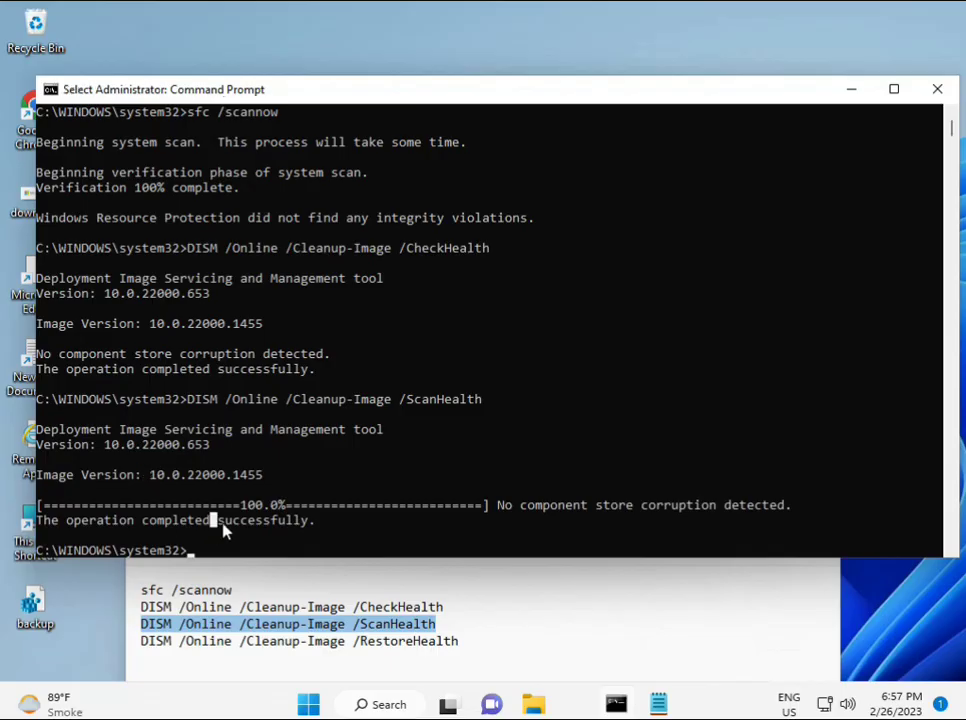
- Copy the DISM RestoreHealth command line from the Notepad notes
left_click_drag(218, 521, 317, 521)
left_click(231, 642)
triple_click(231, 642)
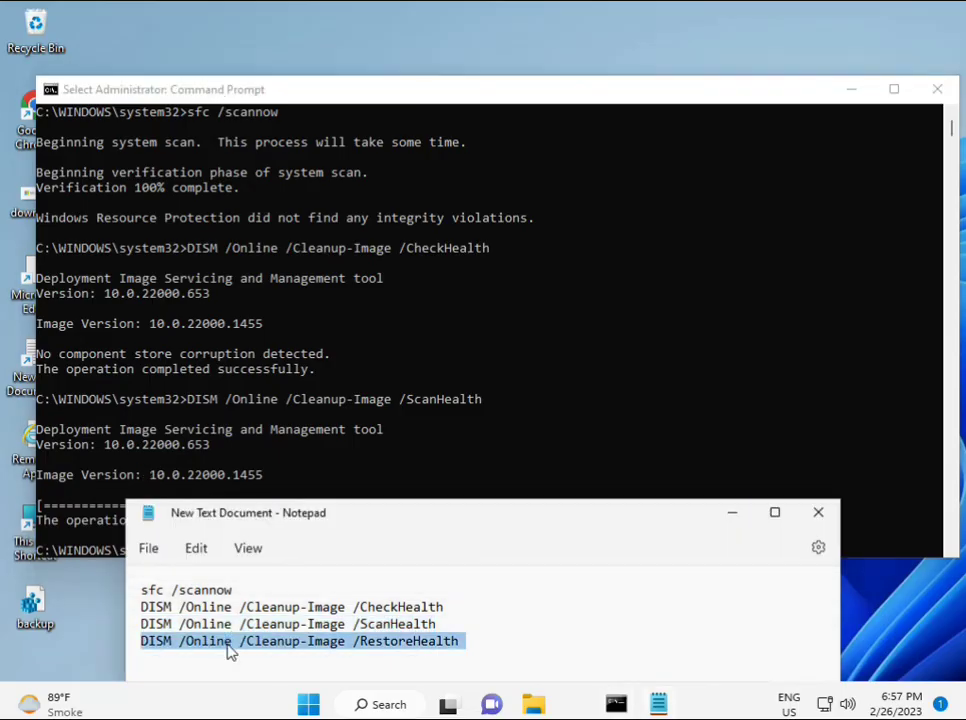
right_click(229, 651)
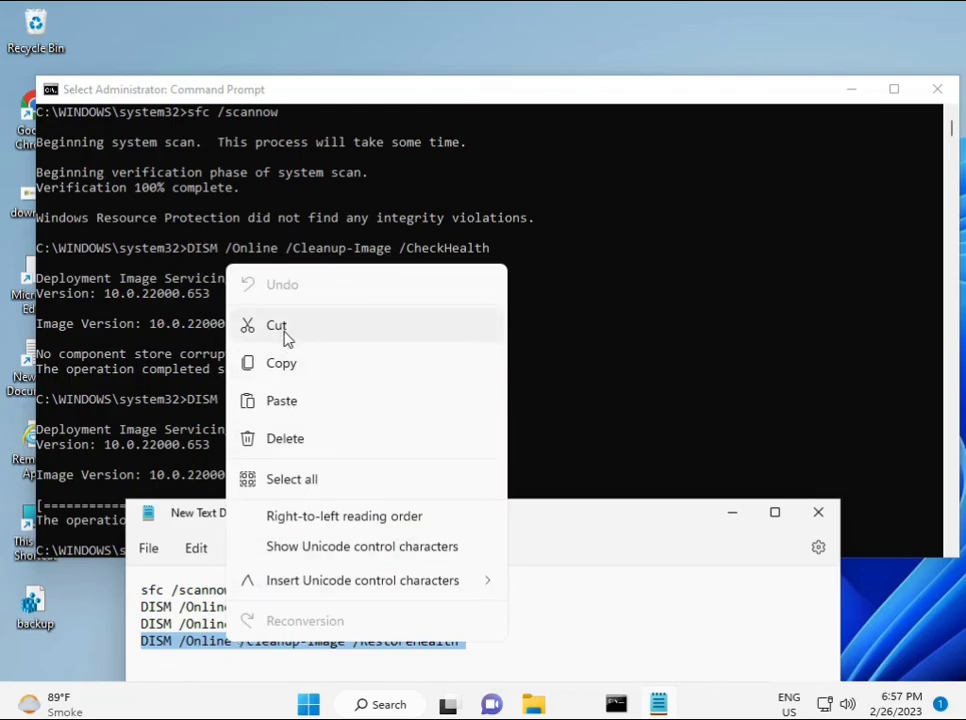
left_click(287, 362)
- Clear the console's stray selection and paste the RestoreHealth command at the Command Prompt
left_click(211, 495)
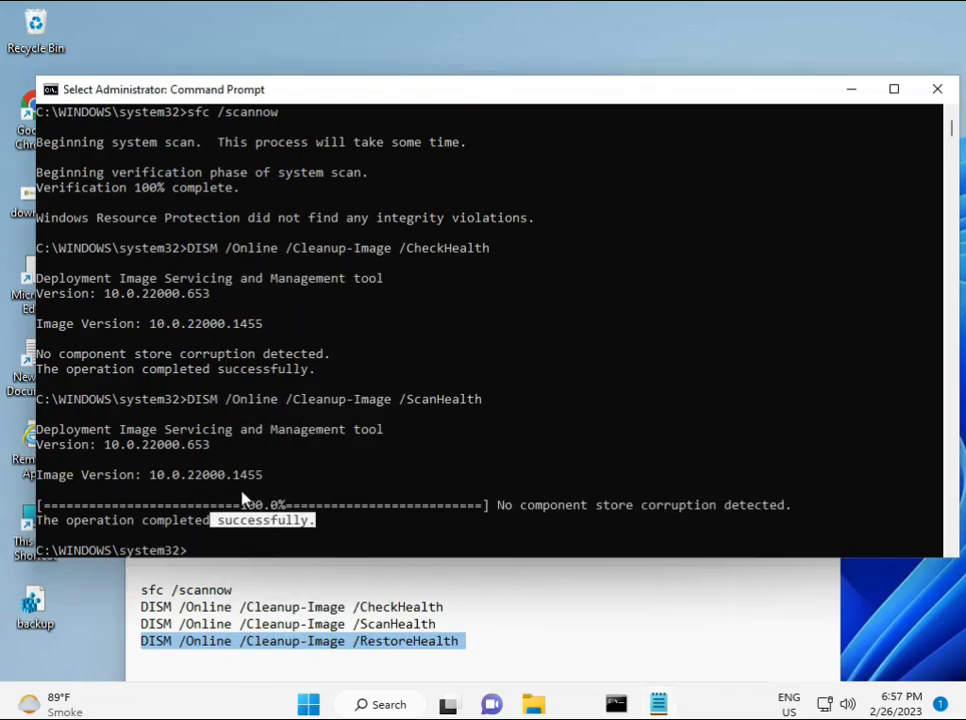
right_click(190, 552)
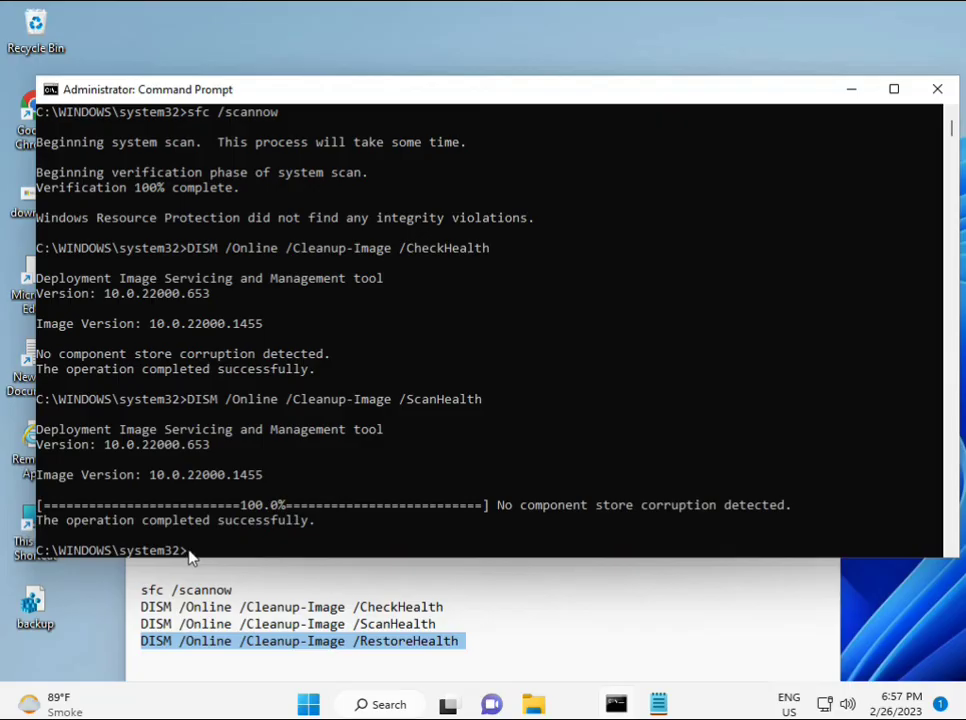
left_click(190, 553)
right_click(190, 553)
right_click(190, 556)
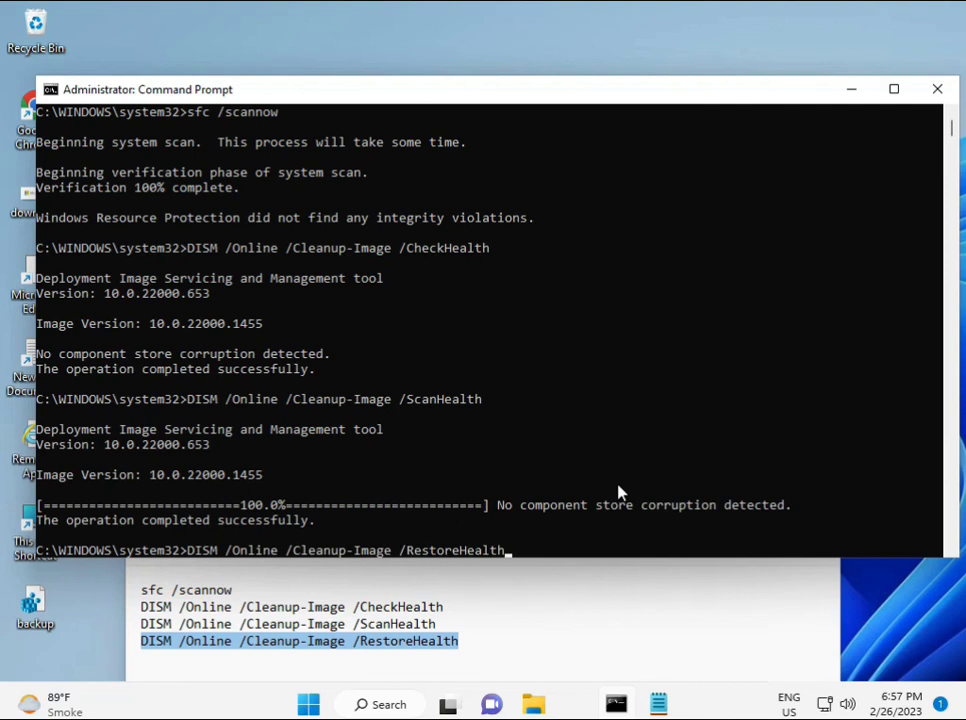
scroll(590, 455, "down", 9)
scroll(565, 472, "up", 5)
scroll(550, 446, "up", 4)
scroll(955, 143, "down", 5)
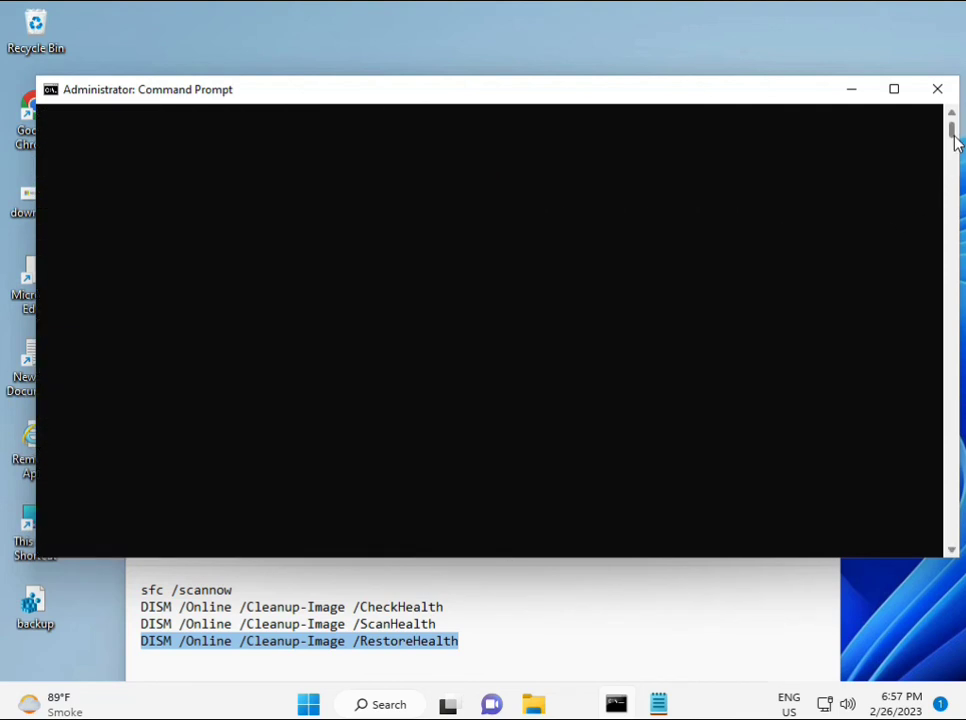
scroll(955, 143, "up", 5)
- Run the pasted DISM RestoreHealth command so the repair starts
left_click(190, 279)
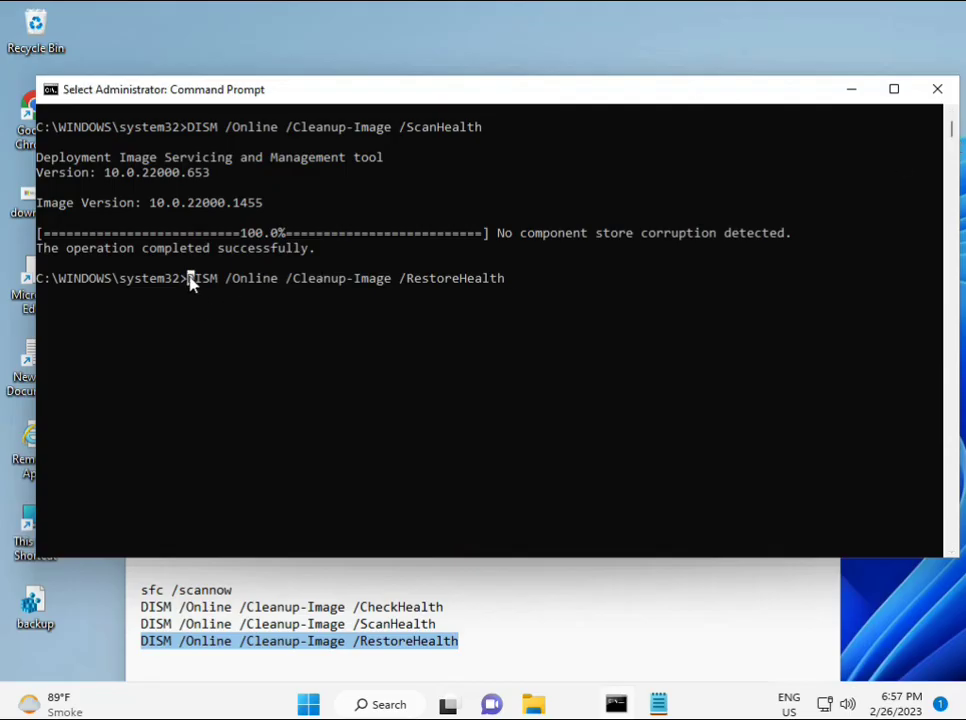
key("Return")
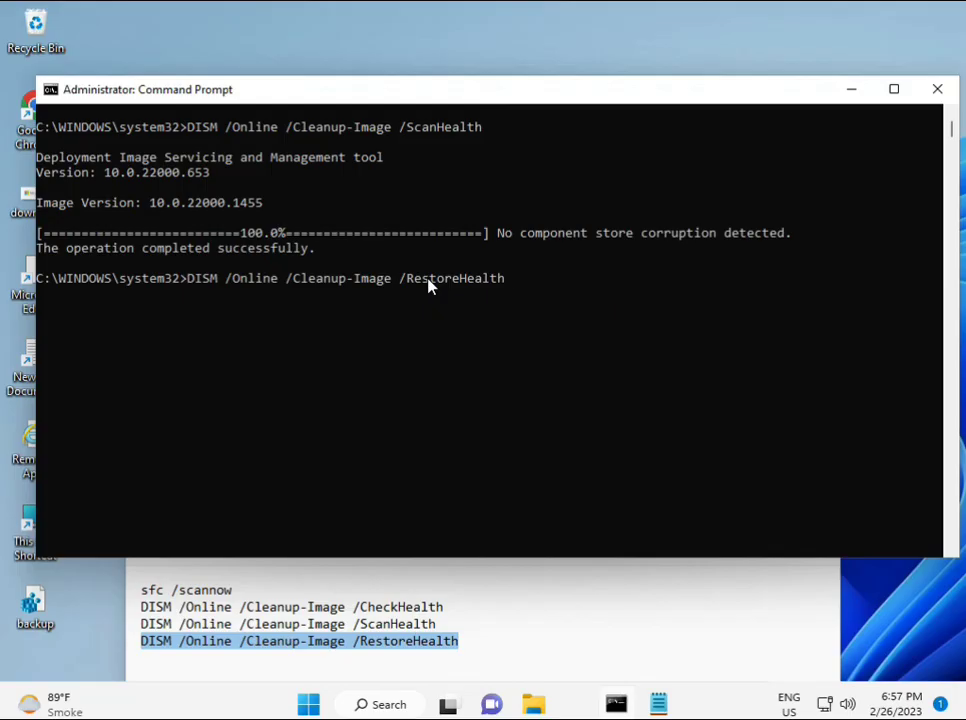
key("Return")
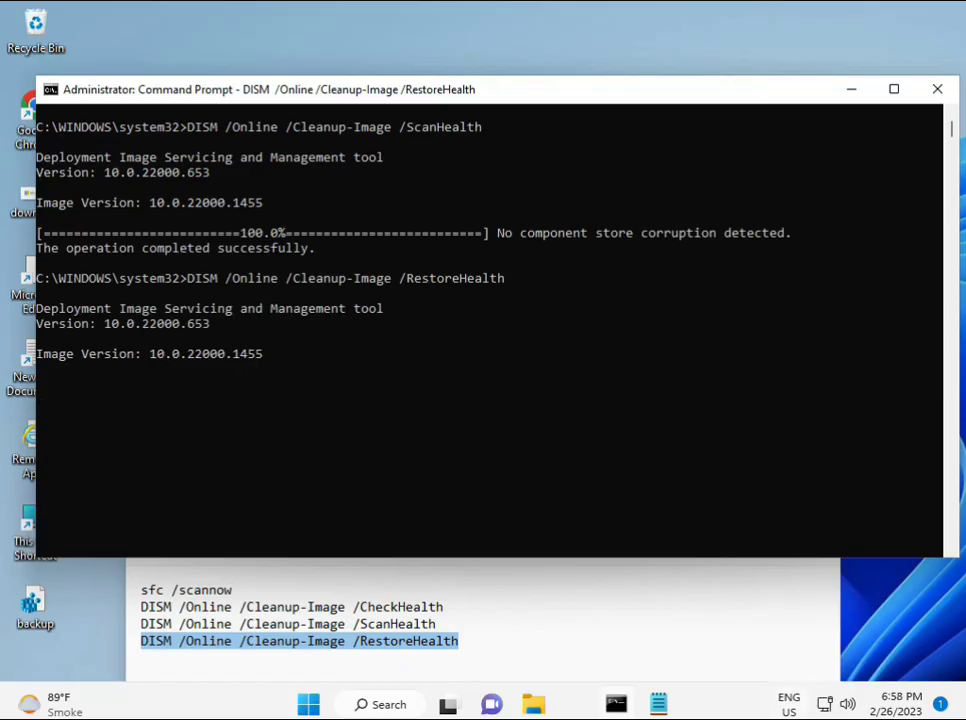
key("super+space")
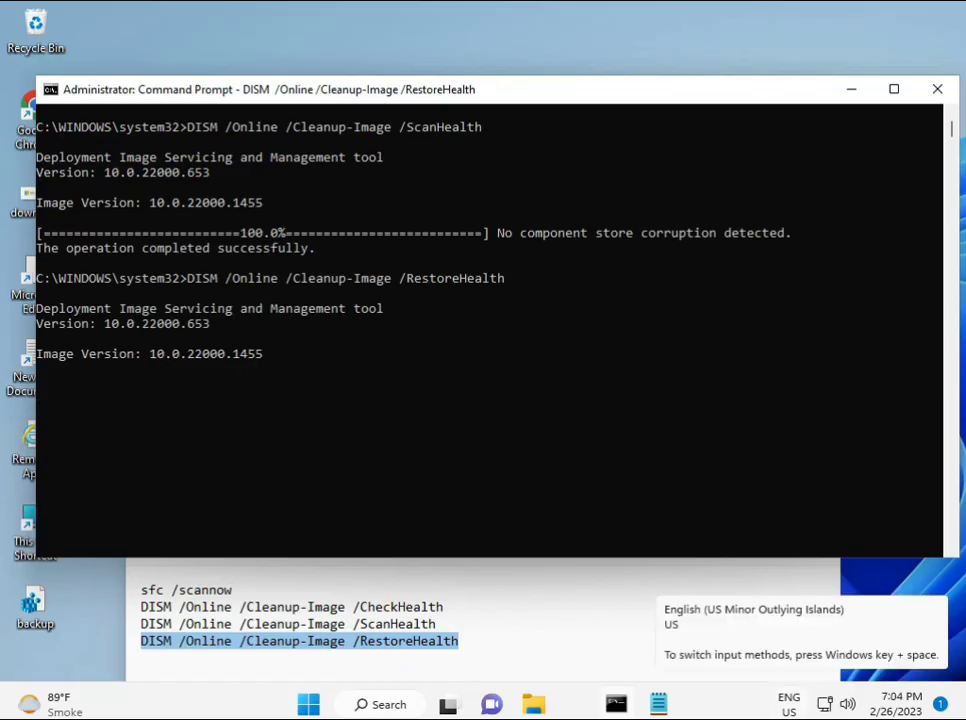